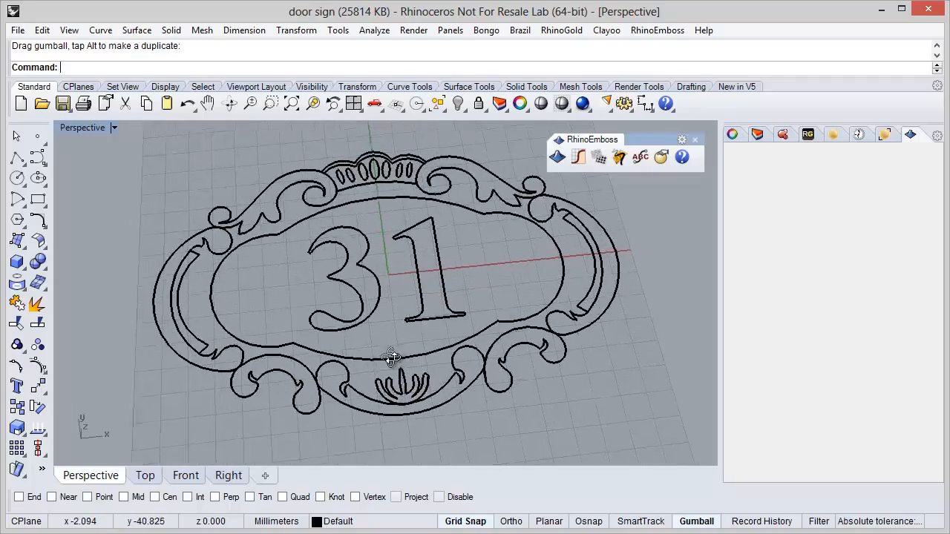
# Start a new RhinoEmboss project with a width of 100 and a height of 150.
pyautogui.moveTo(298, 222); pyautogui.dragTo(395, 287, button='right')
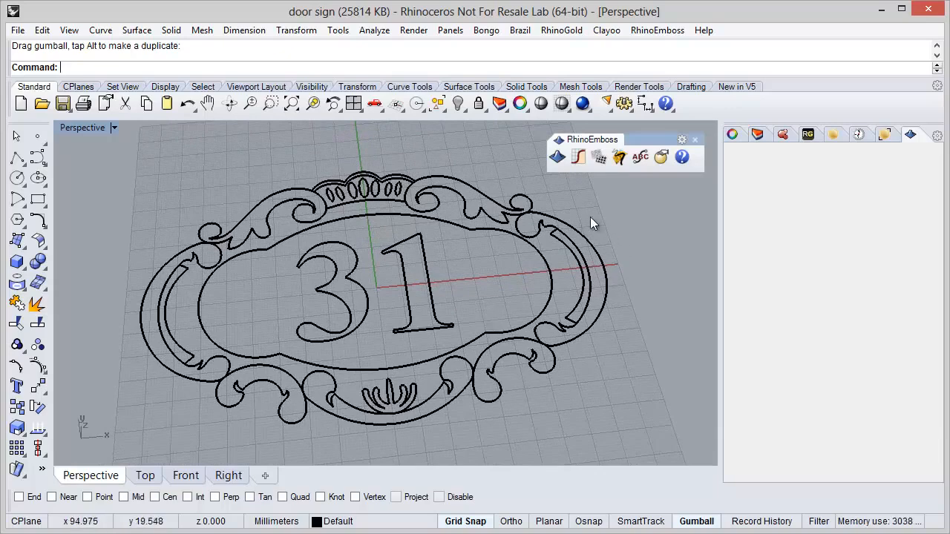
pyautogui.click(558, 159)
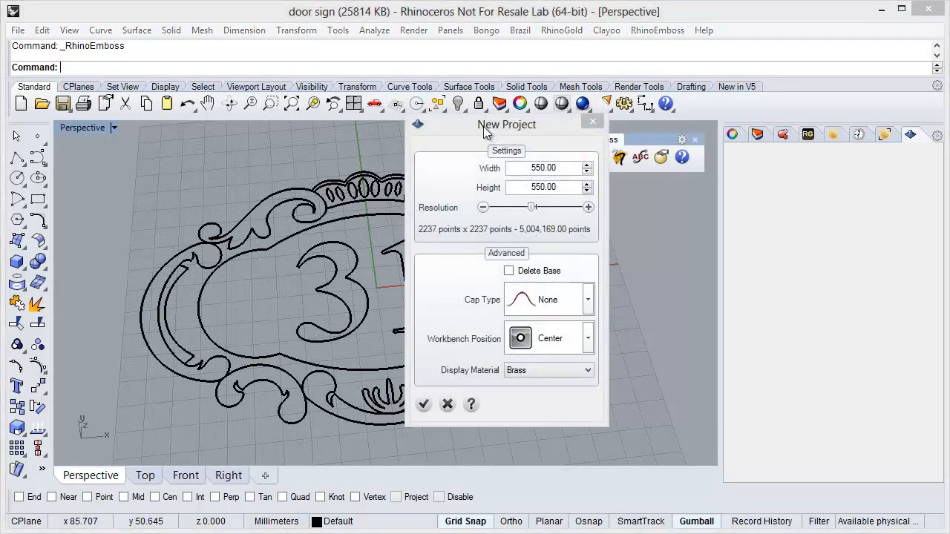
pyautogui.moveTo(484, 126); pyautogui.dragTo(538, 128)
pyautogui.moveTo(347, 317); pyautogui.dragTo(393, 290, button='right')
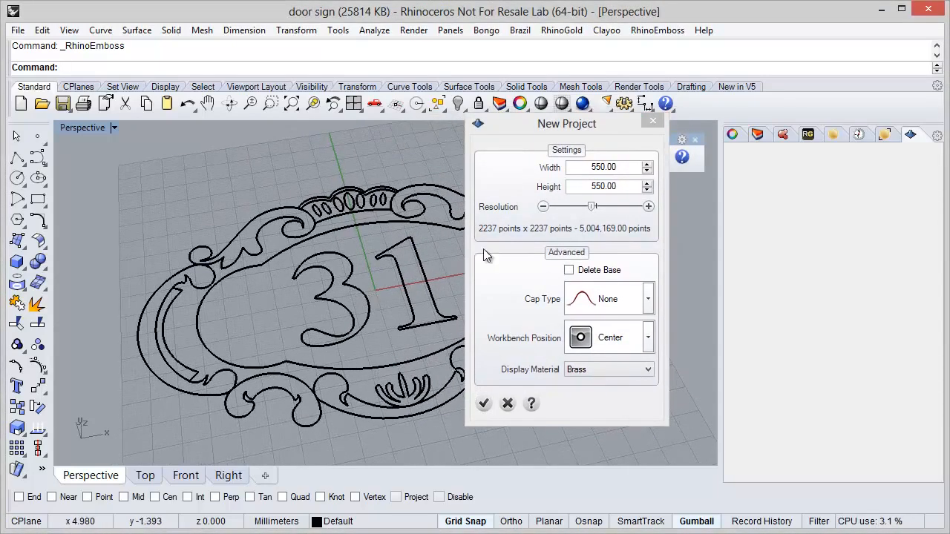
pyautogui.click(588, 167)
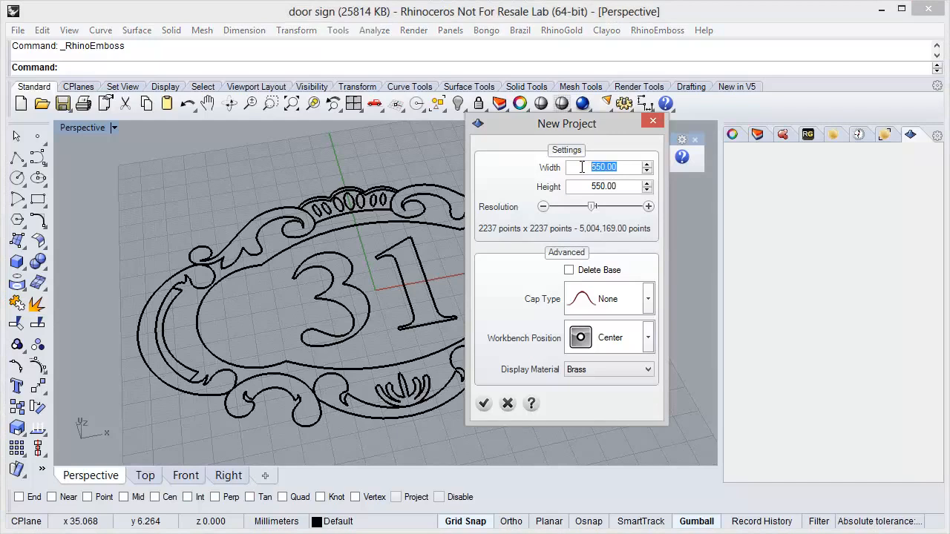
pyautogui.write('100')
pyautogui.click(616, 187)
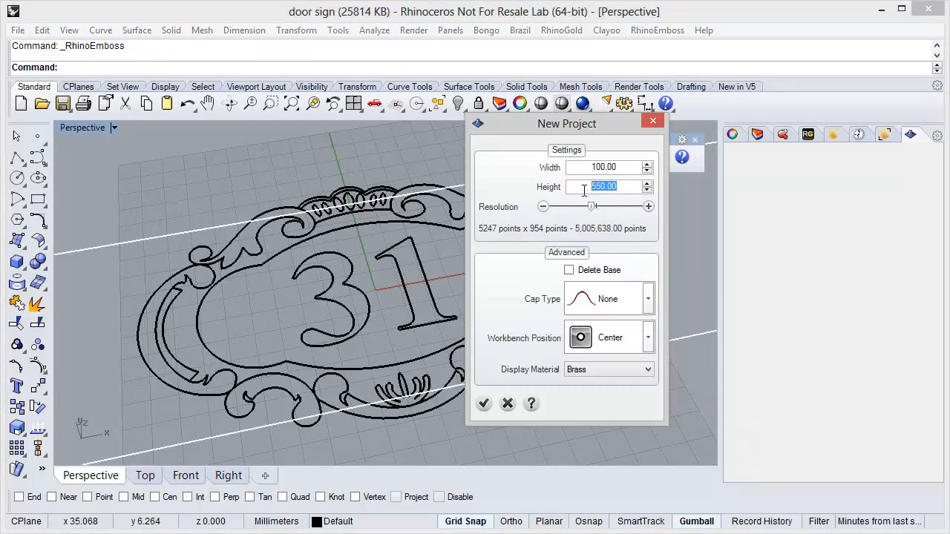
# Set both the width and the height of the new project to 250.
pyautogui.click(625, 167)
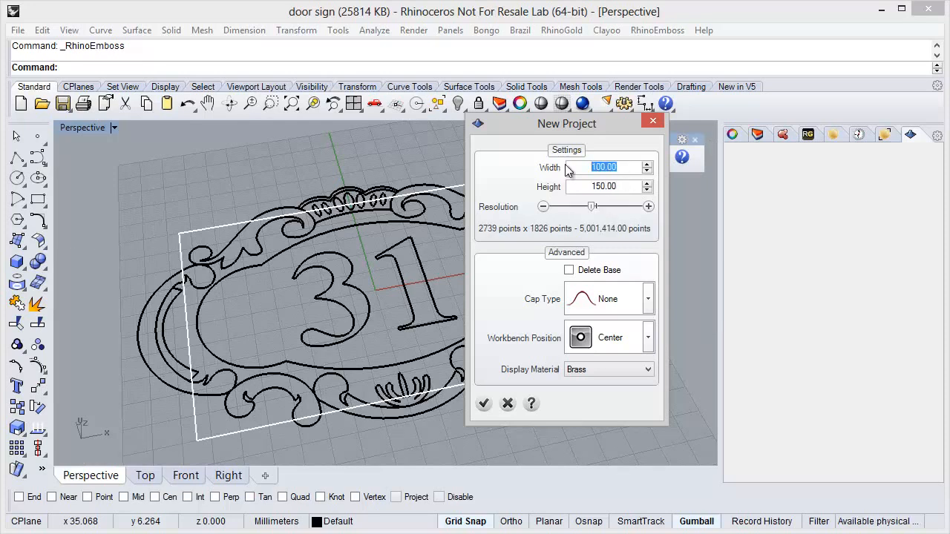
pyautogui.write('150')
pyautogui.write('1')
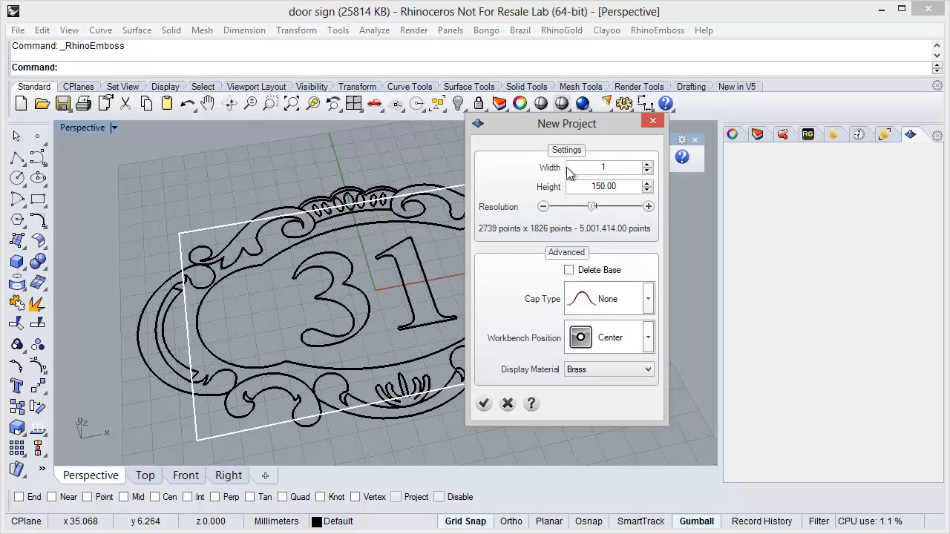
pyautogui.press('BackSpace')
pyautogui.write('250')
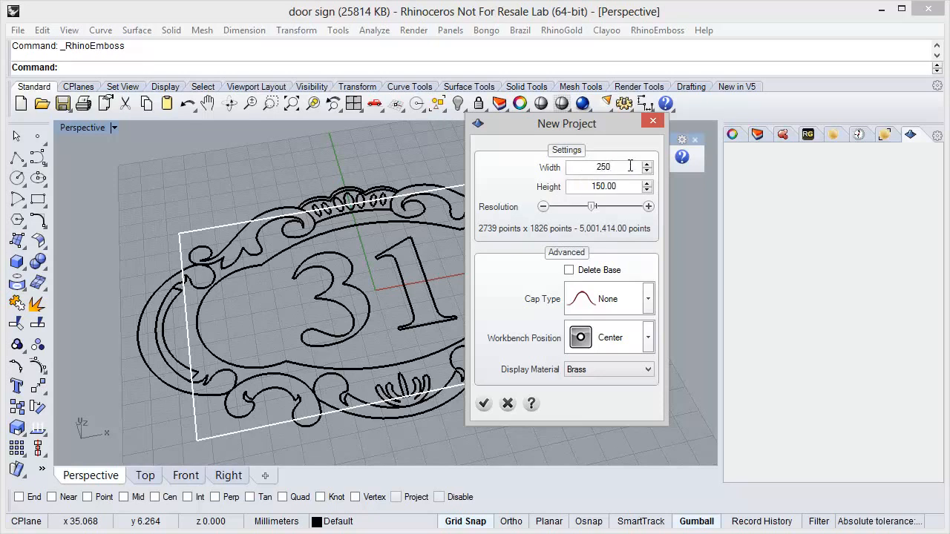
pyautogui.moveTo(620, 191); pyautogui.dragTo(604, 190)
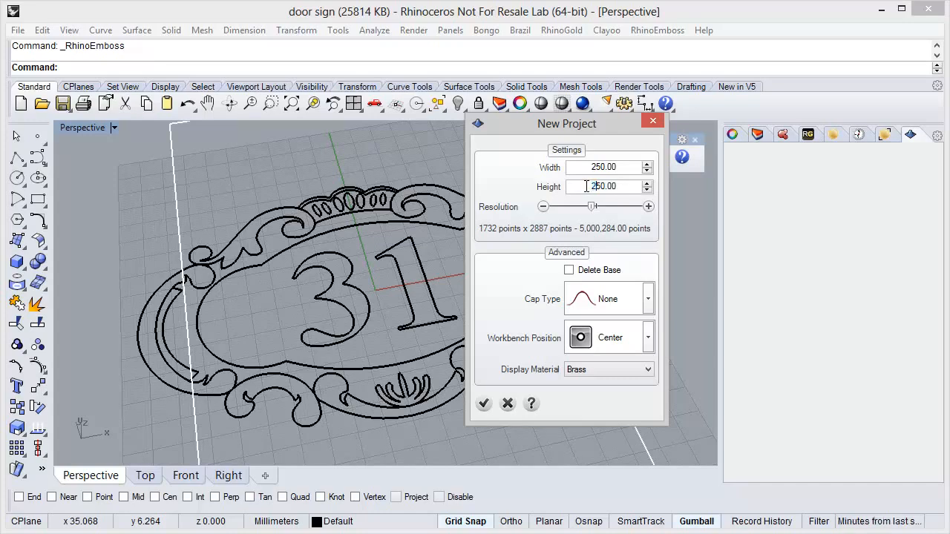
pyautogui.press('Return')
# Enable Delete Base for the project and create the brass workbench.
pyautogui.scroll(-4, 297, 323)
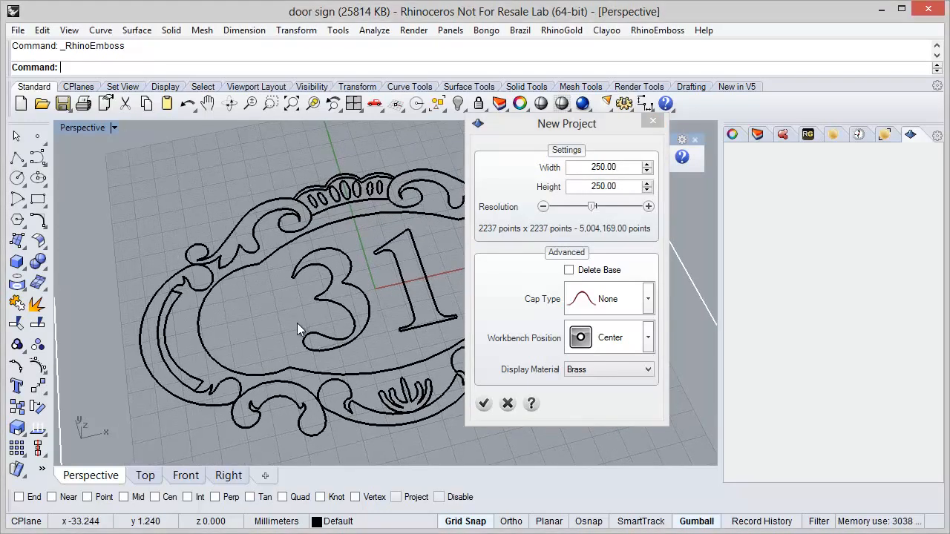
pyautogui.scroll(3, 294, 253)
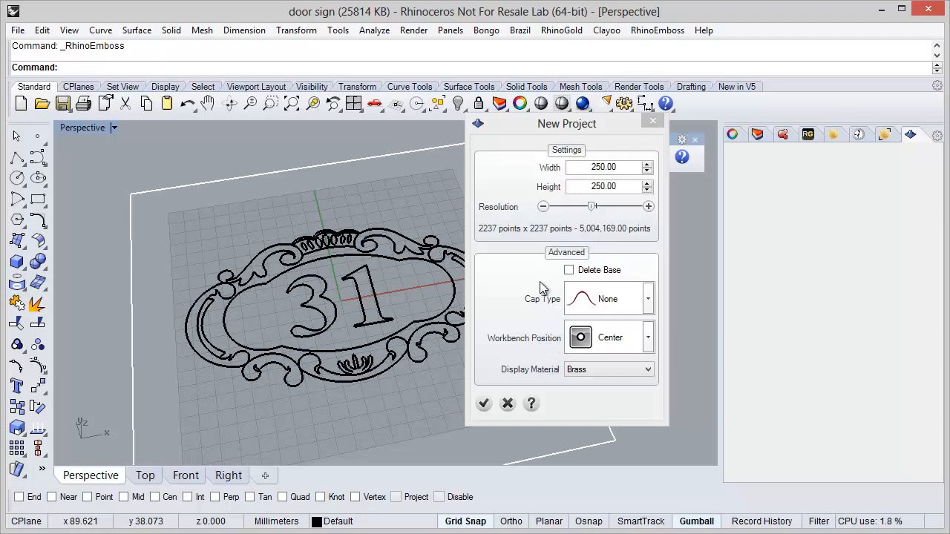
pyautogui.click(569, 272)
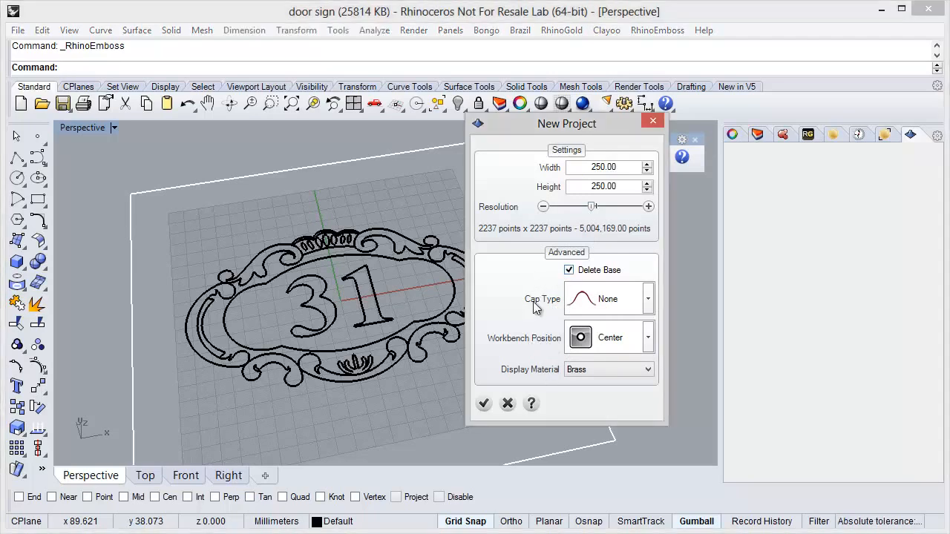
pyautogui.click(484, 404)
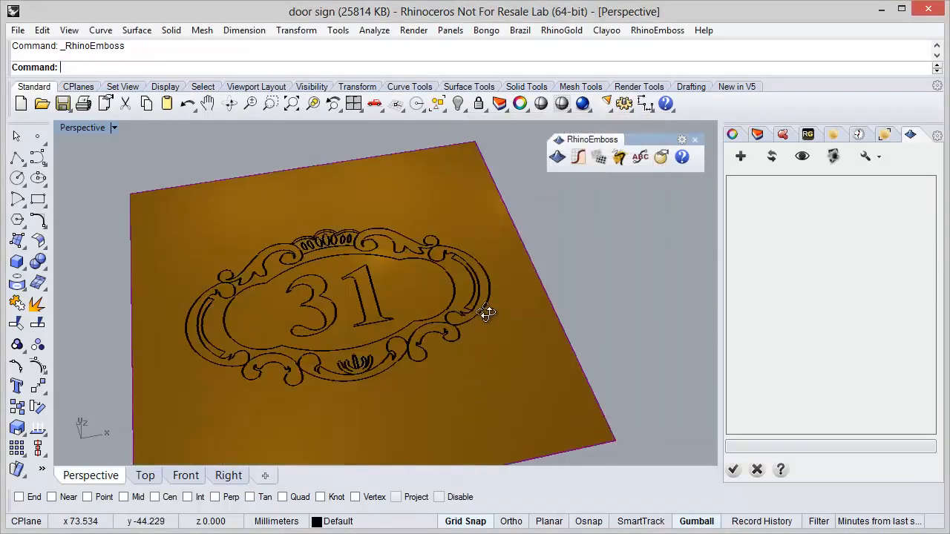
# Add an emboss entry and assign the sign's outer outline curve to it.
pyautogui.moveTo(486, 313); pyautogui.dragTo(419, 344, button='right')
pyautogui.scroll(4, 222, 332)
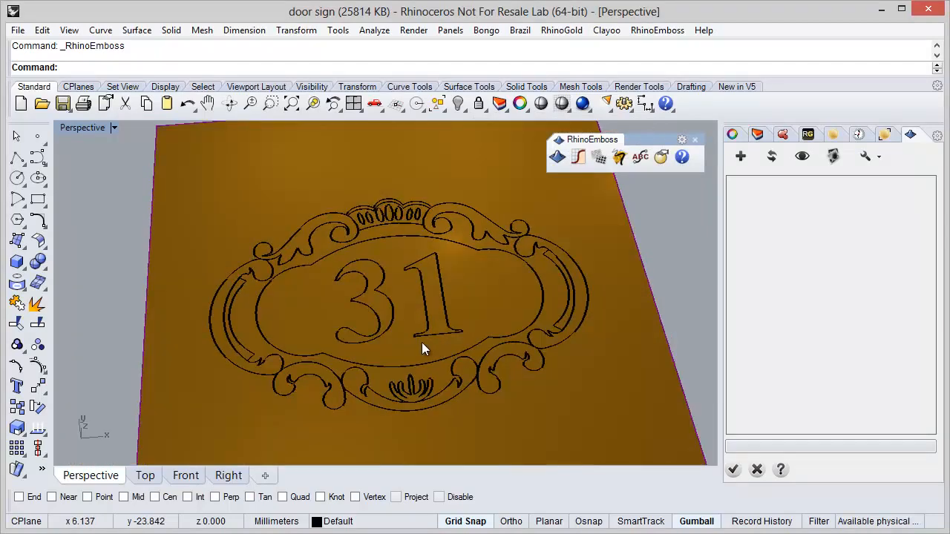
pyautogui.moveTo(519, 380); pyautogui.dragTo(544, 359, button='right')
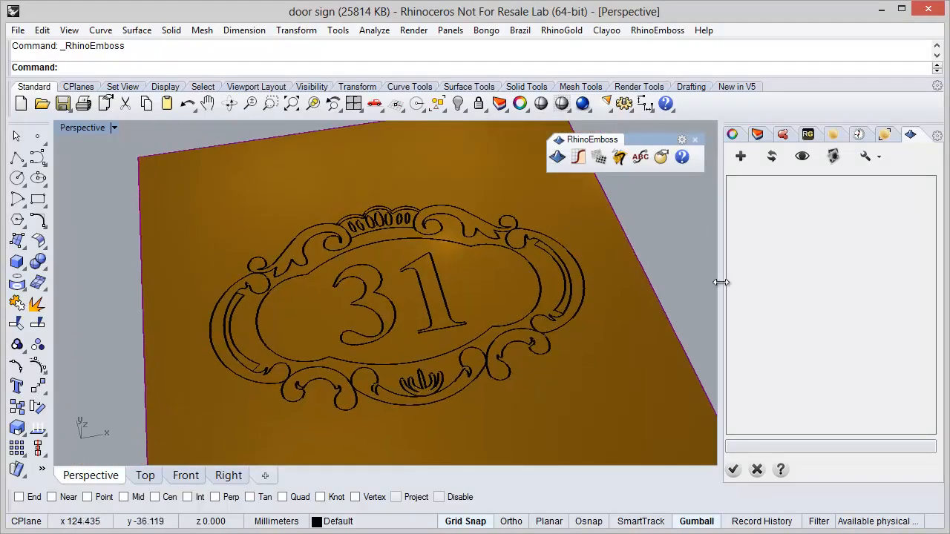
pyautogui.click(738, 158)
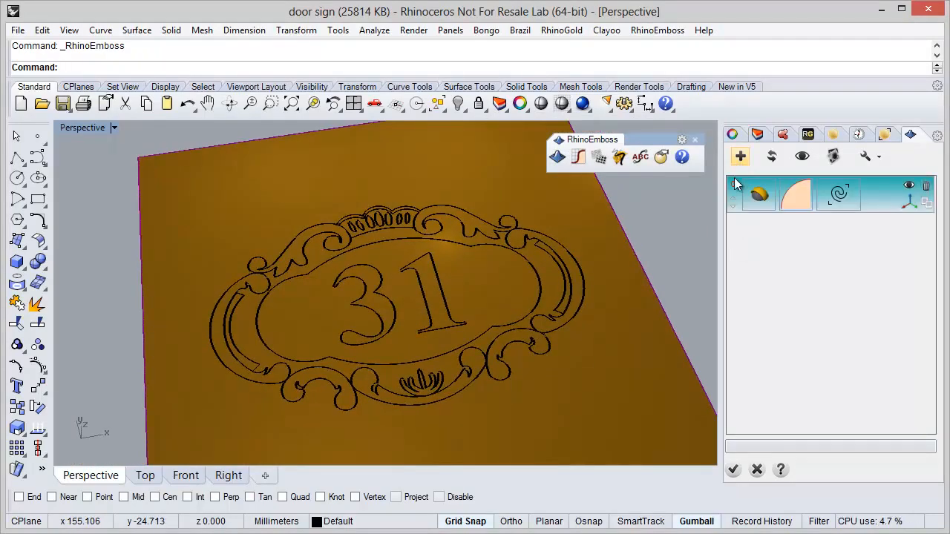
pyautogui.click(841, 208)
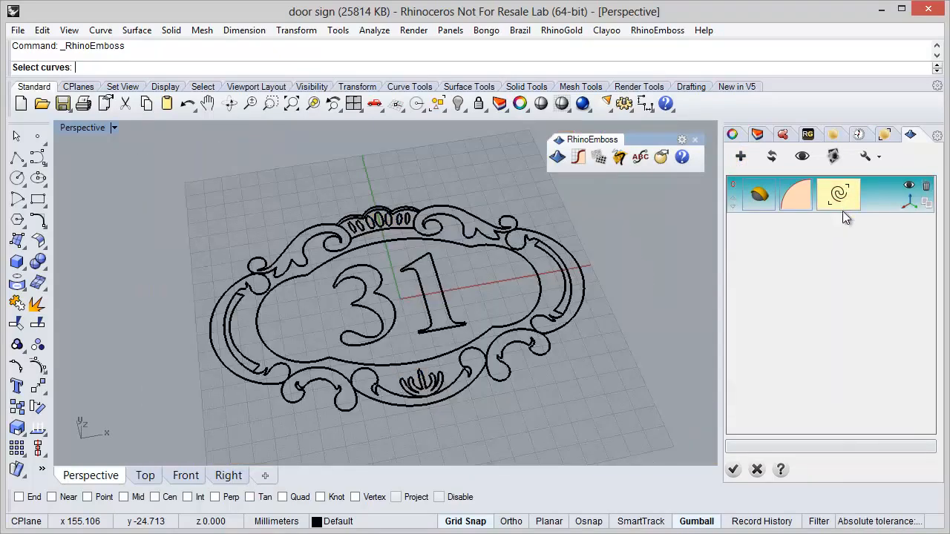
pyautogui.click(458, 392)
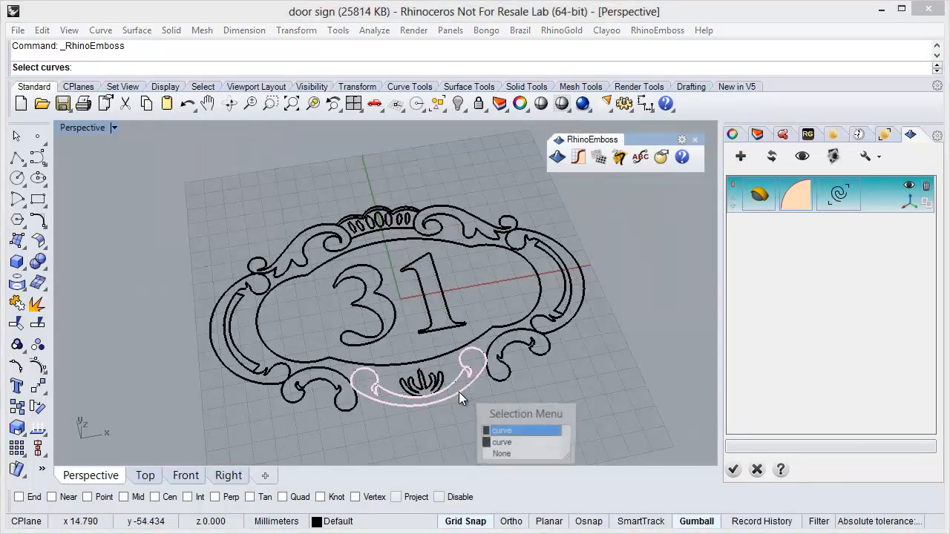
pyautogui.click(510, 444)
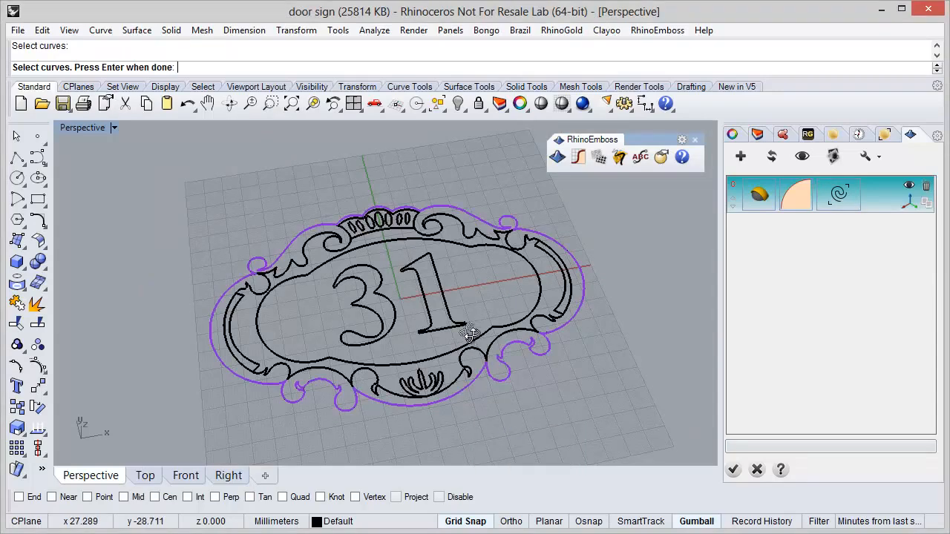
pyautogui.moveTo(468, 334); pyautogui.dragTo(489, 369, button='right')
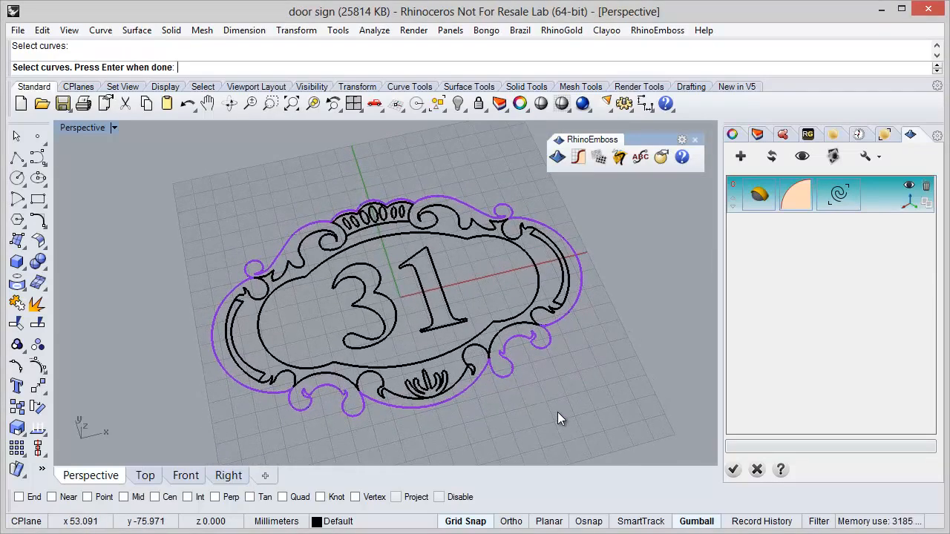
pyautogui.press('Return')
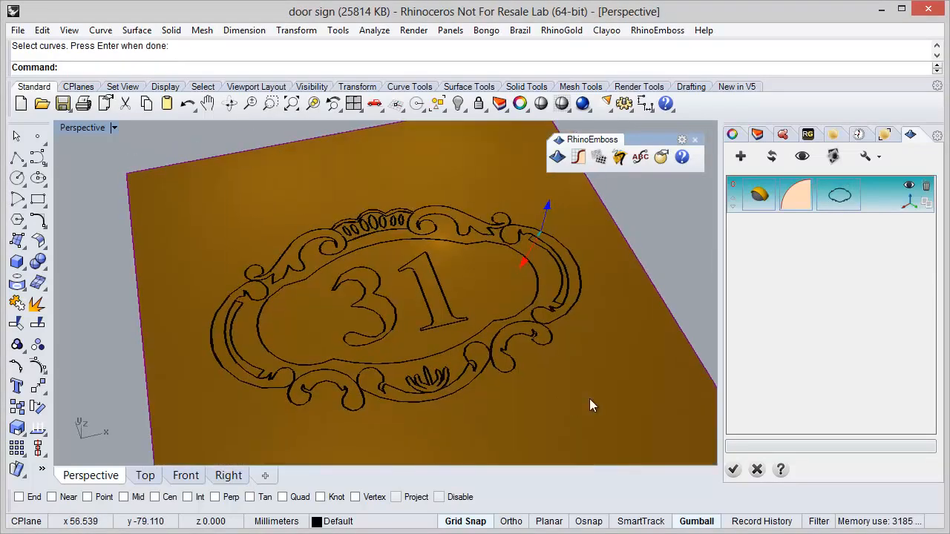
# Change the outline entry's operation to Extrude with a height of 5 and the Add style.
pyautogui.click(753, 201)
pyautogui.click(772, 254)
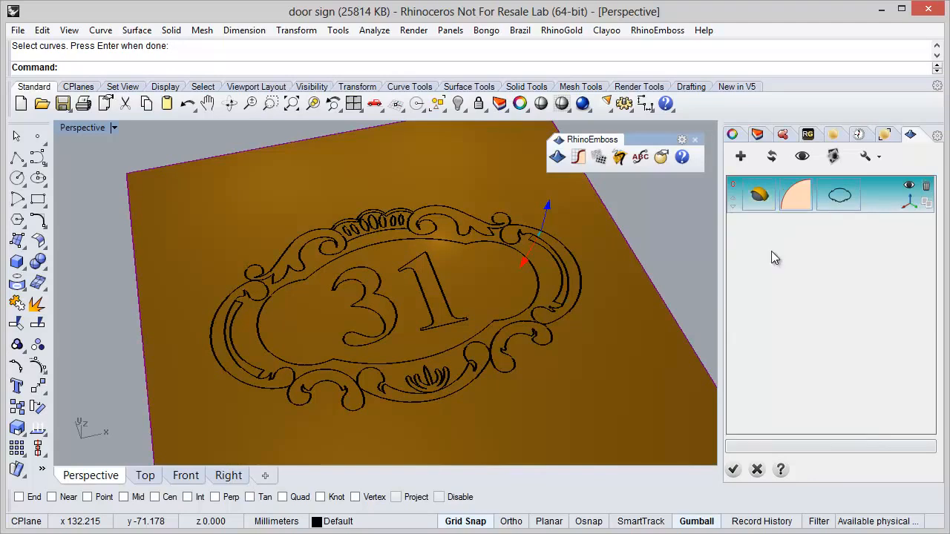
pyautogui.click(798, 200)
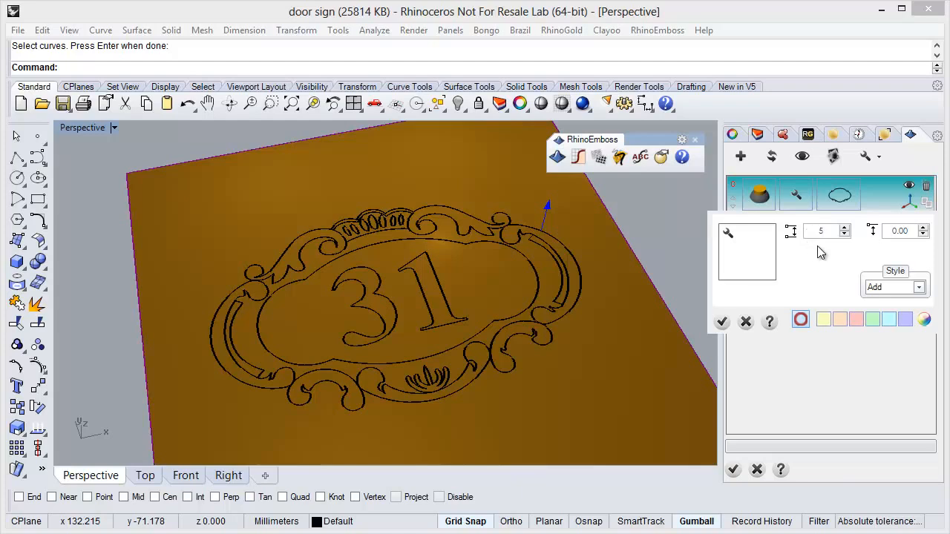
pyautogui.click(722, 322)
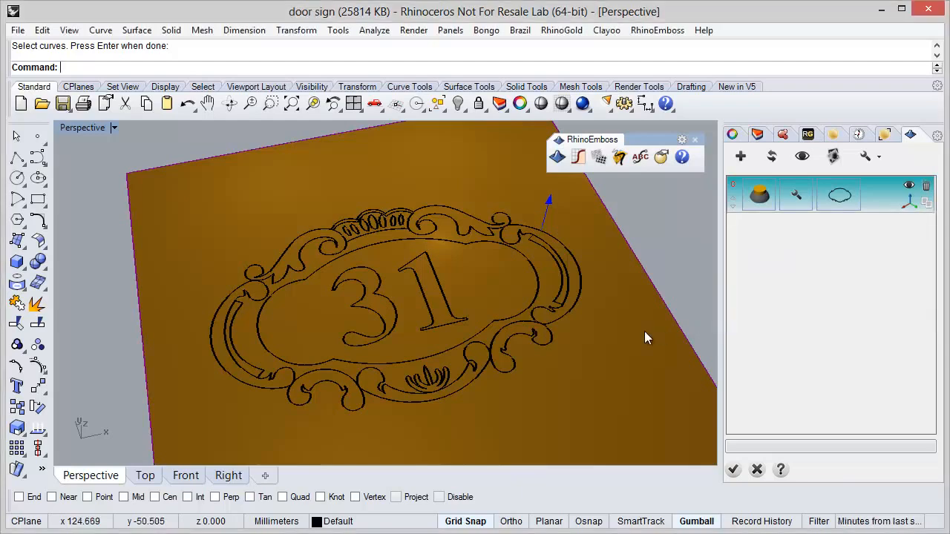
# Update the relief mesh to generate the extruded sign base and inspect its raised edges.
pyautogui.moveTo(578, 329); pyautogui.dragTo(585, 328, button='right')
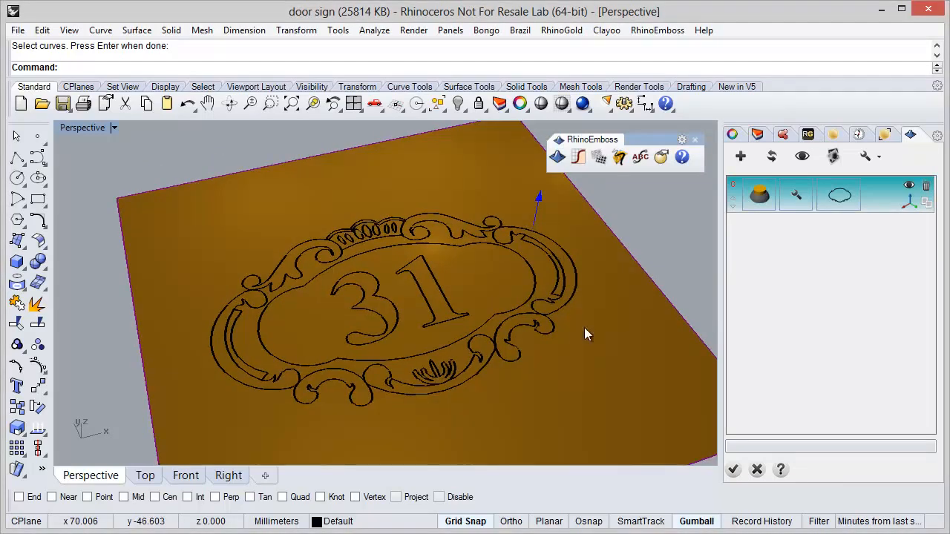
pyautogui.click(774, 159)
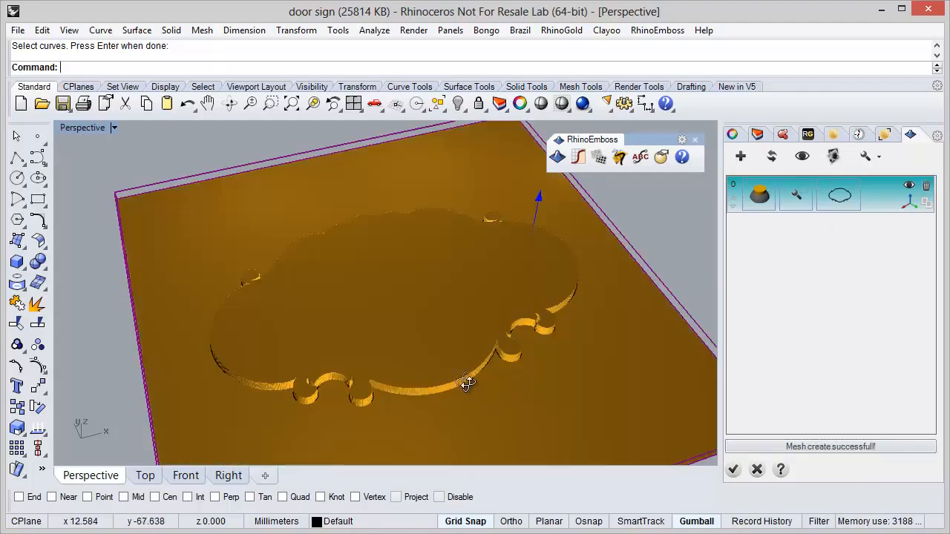
pyautogui.moveTo(436, 354); pyautogui.dragTo(516, 330, button='right')
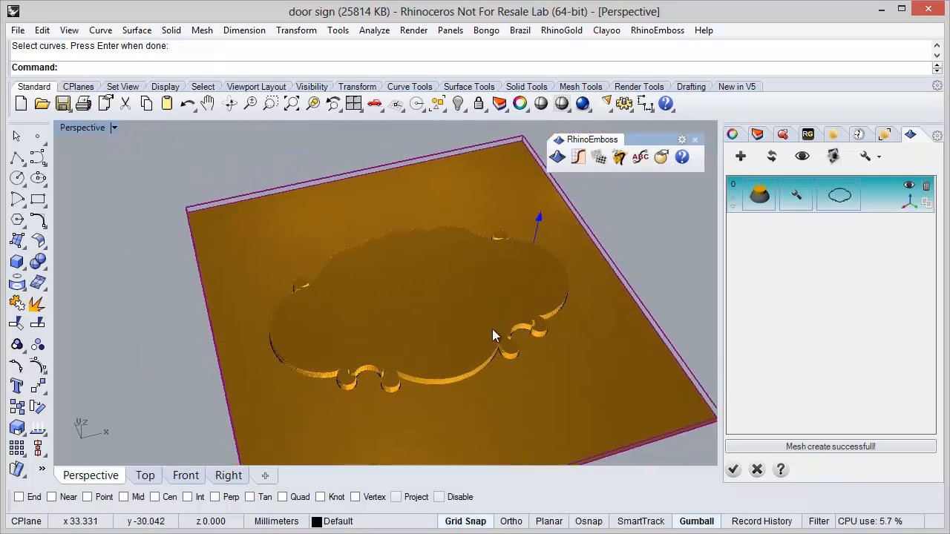
pyautogui.scroll(2, 493, 326)
pyautogui.scroll(2, 430, 382)
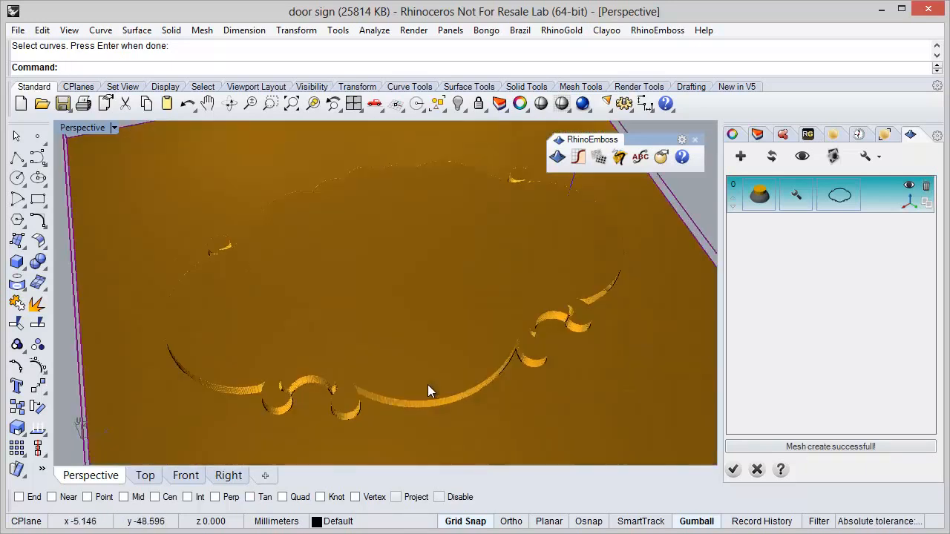
pyautogui.scroll(1, 426, 386)
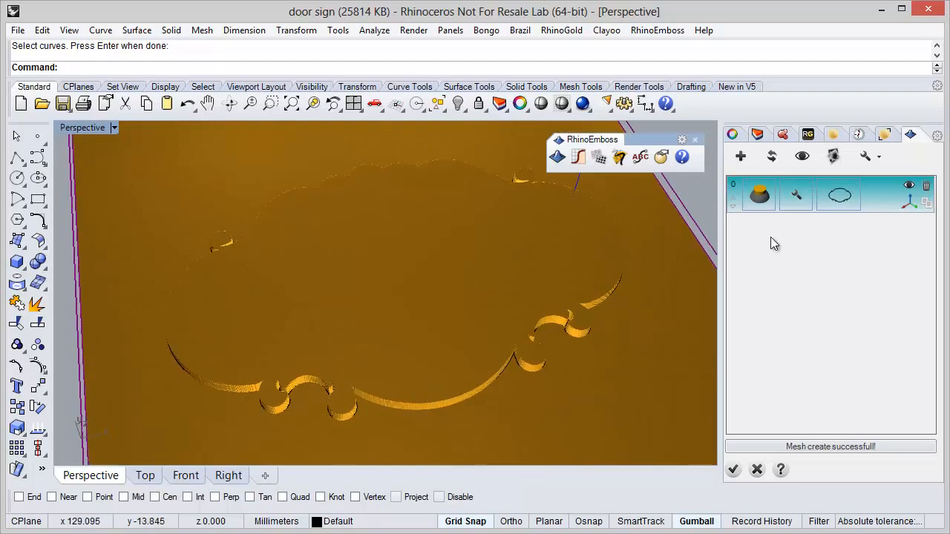
# Add a second emboss entry and, with the relief mesh hidden, assign the scrollwork frame curves of Group02 to it.
pyautogui.click(744, 164)
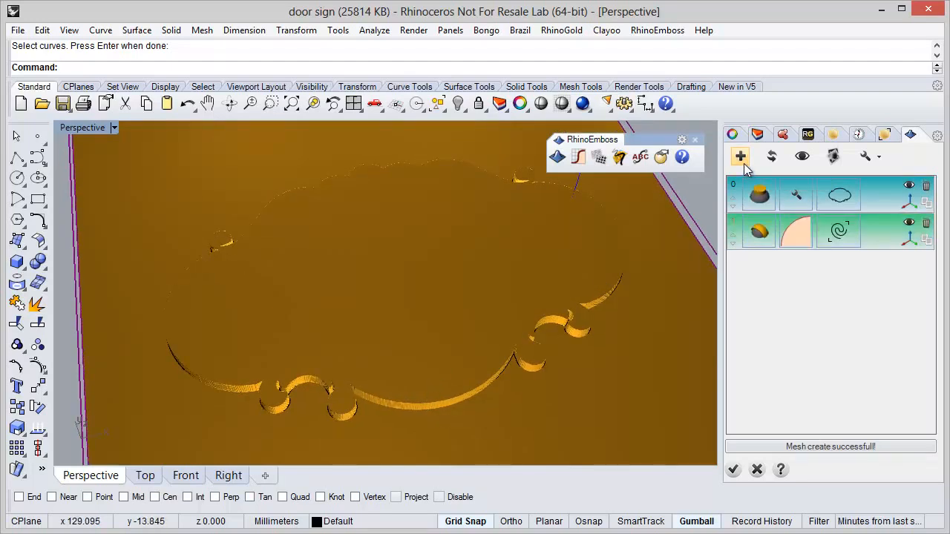
pyautogui.click(802, 156)
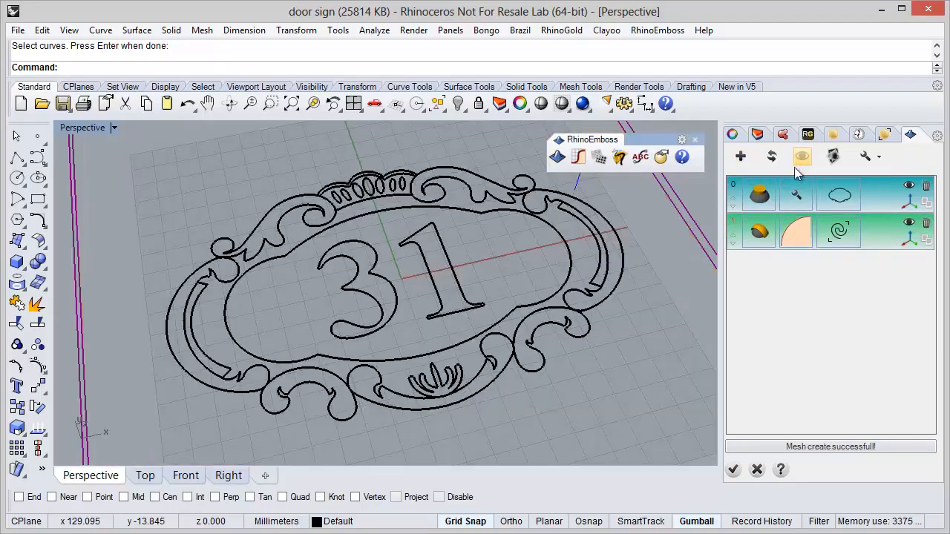
pyautogui.click(543, 342)
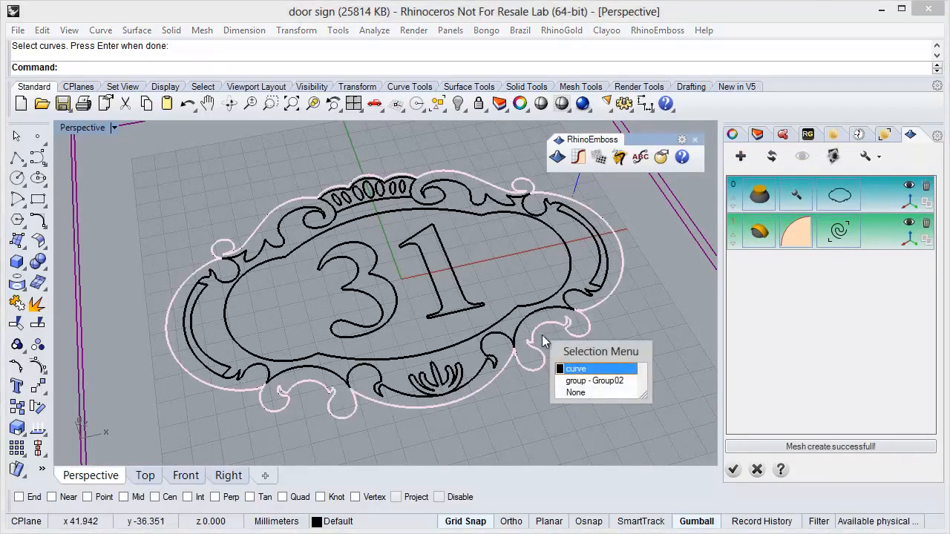
pyautogui.click(572, 381)
pyautogui.moveTo(448, 387); pyautogui.dragTo(452, 371, button='right')
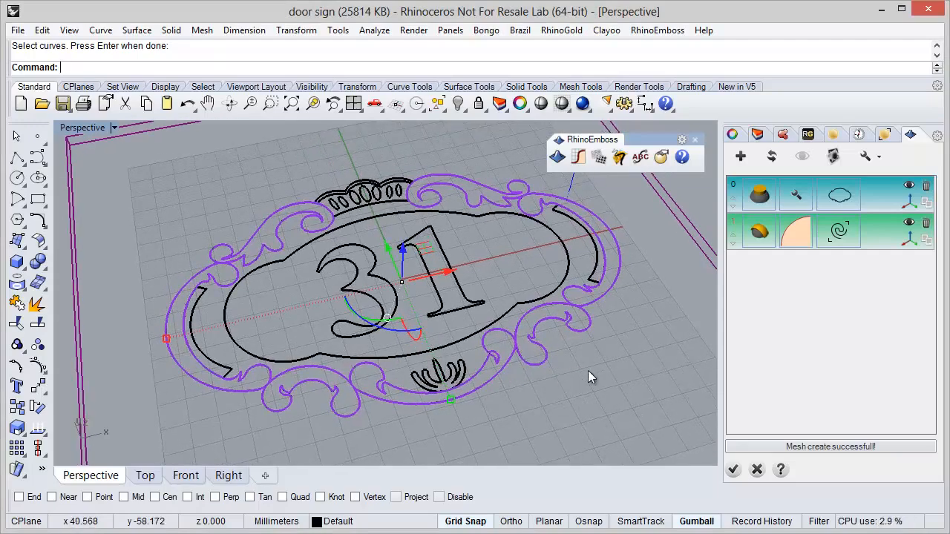
pyautogui.click(837, 235)
pyautogui.moveTo(528, 366); pyautogui.dragTo(530, 381, button='right')
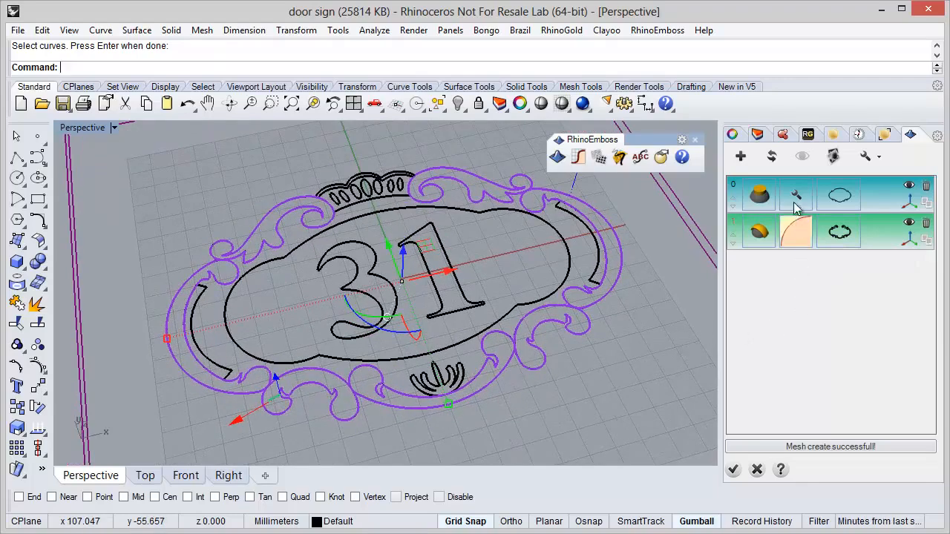
# Show the relief mesh and set the scrollwork entry to By Profile with a height of 2.50 and the Add style.
pyautogui.click(801, 156)
pyautogui.click(772, 234)
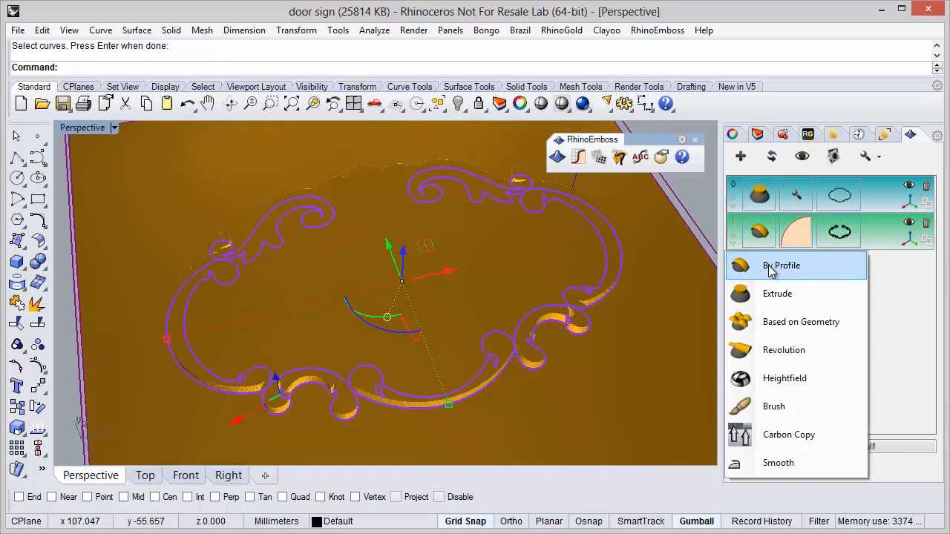
pyautogui.click(770, 271)
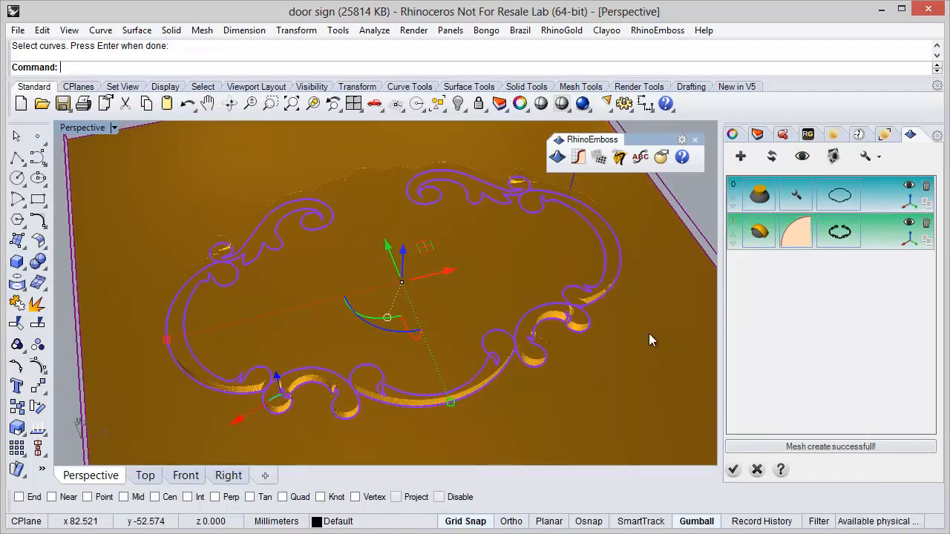
pyautogui.click(792, 242)
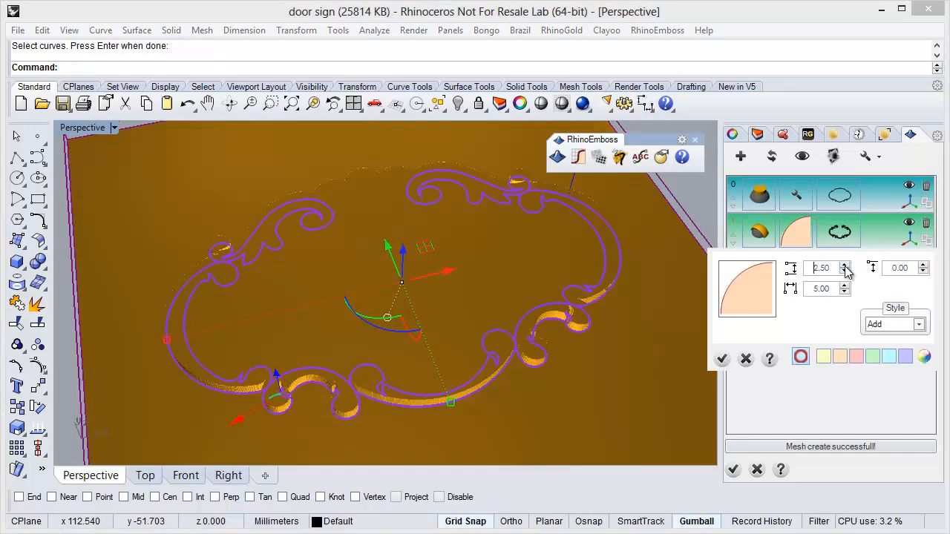
pyautogui.click(723, 359)
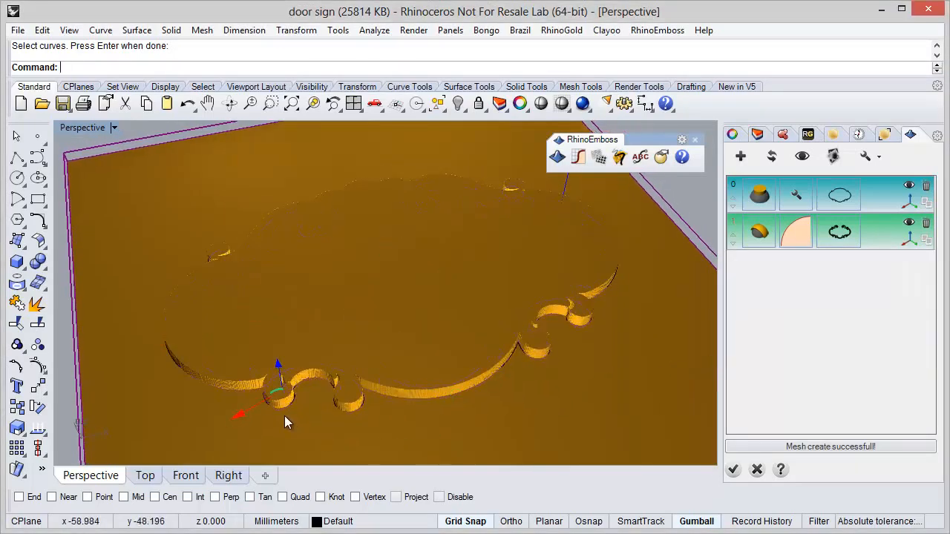
# Adjust the scrollwork's profile width in the viewport and update the relief mesh to generate the rounded frame.
pyautogui.scroll(6, 285, 415)
pyautogui.moveTo(227, 381); pyautogui.dragTo(246, 377)
pyautogui.scroll(-4, 310, 398)
pyautogui.scroll(-4, 311, 398)
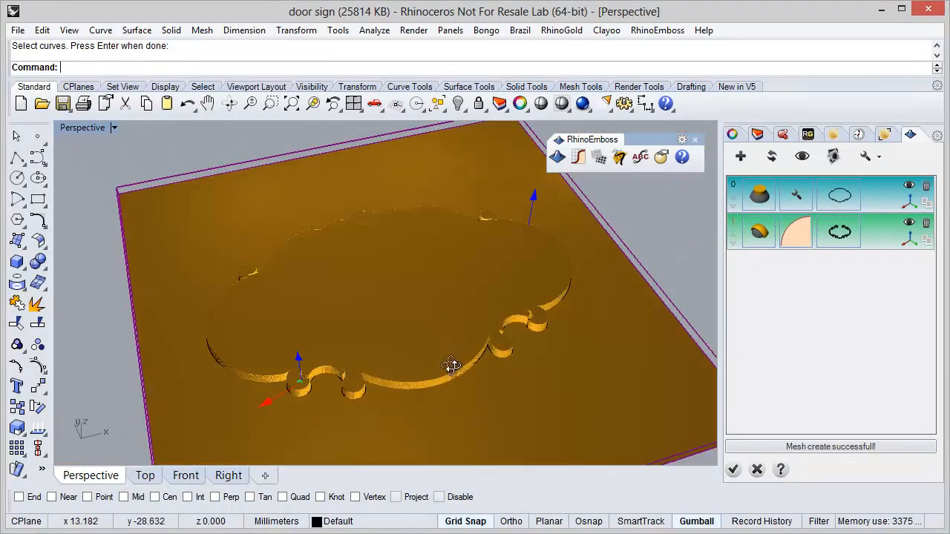
pyautogui.click(774, 161)
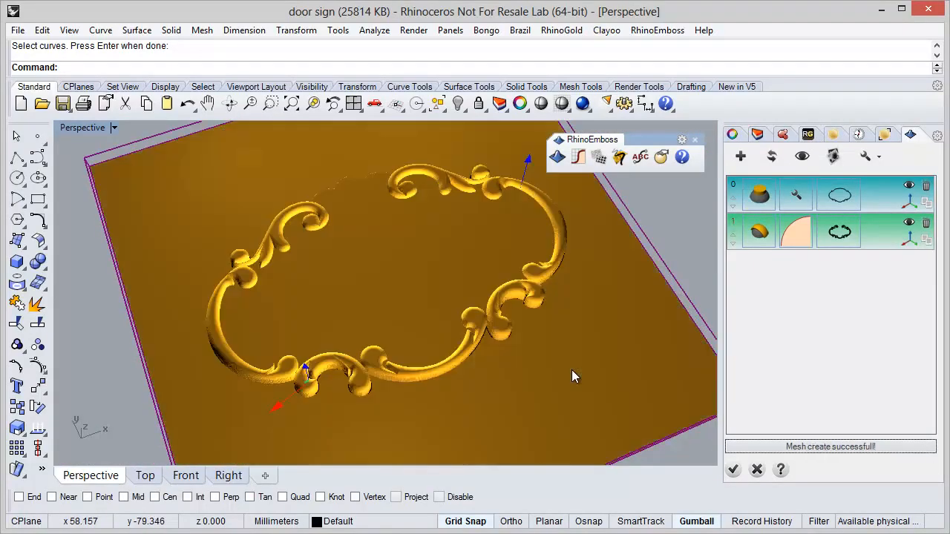
pyautogui.moveTo(572, 363); pyautogui.dragTo(555, 352, button='right')
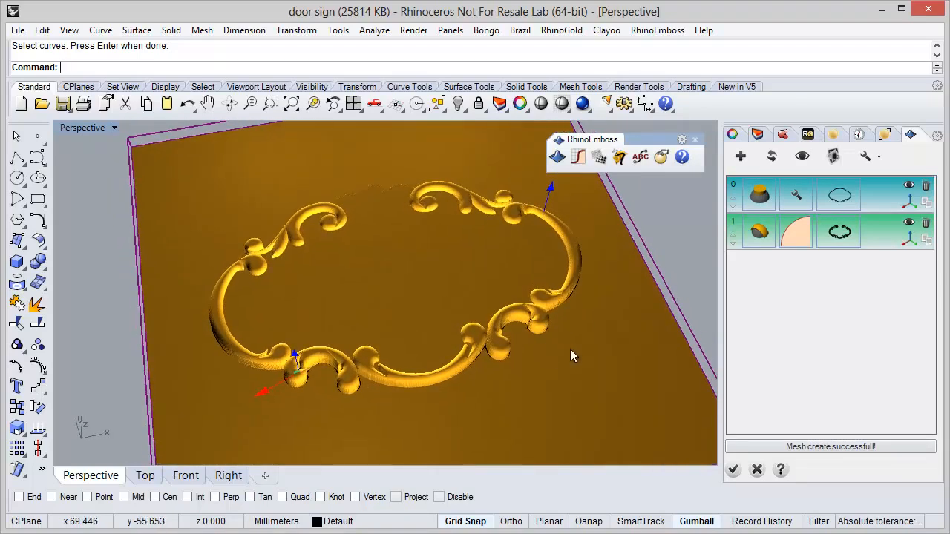
# Add a third emboss entry and select the narrow scalloped band curve along the crest's upper edge.
pyautogui.click(741, 157)
pyautogui.click(841, 273)
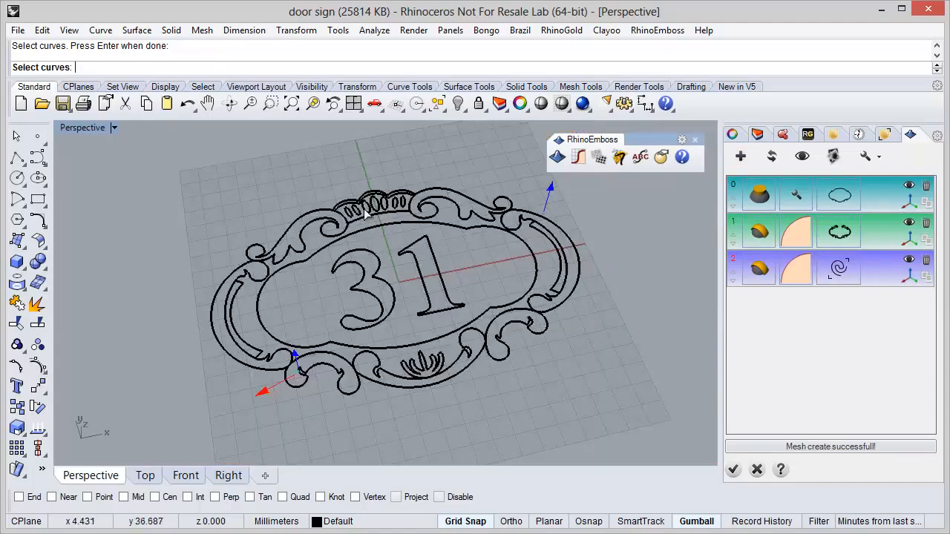
pyautogui.scroll(5, 364, 204)
pyautogui.click(371, 197)
pyautogui.click(380, 200)
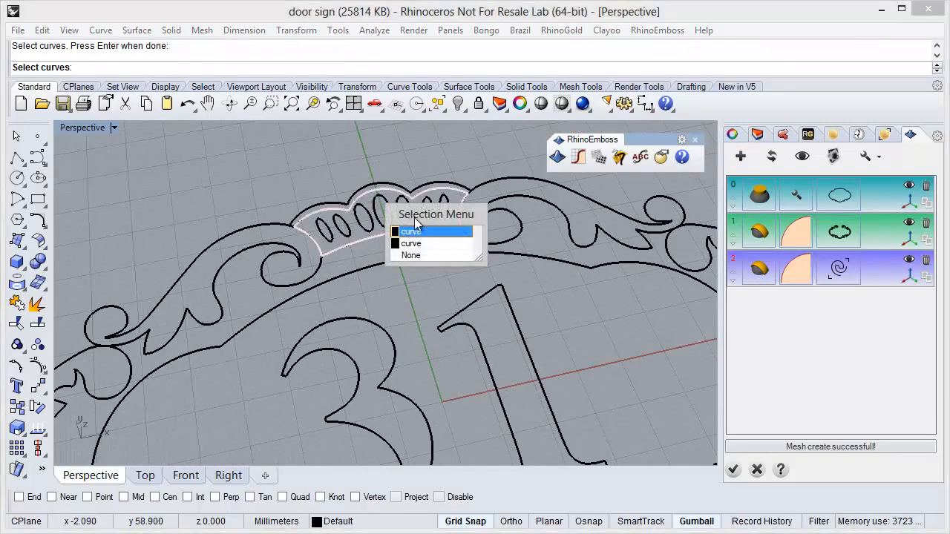
pyautogui.click(427, 245)
pyautogui.scroll(-5, 393, 265)
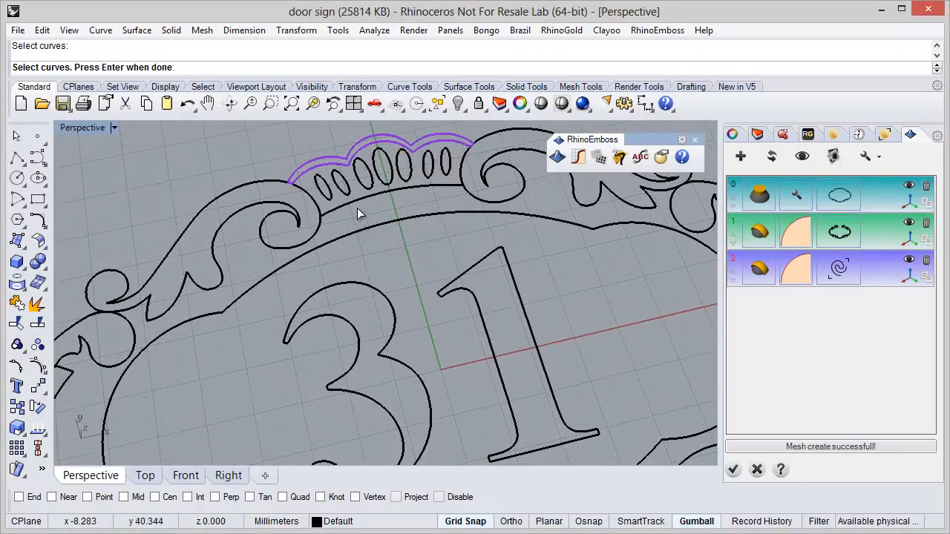
pyautogui.moveTo(384, 276); pyautogui.dragTo(406, 264, button='right')
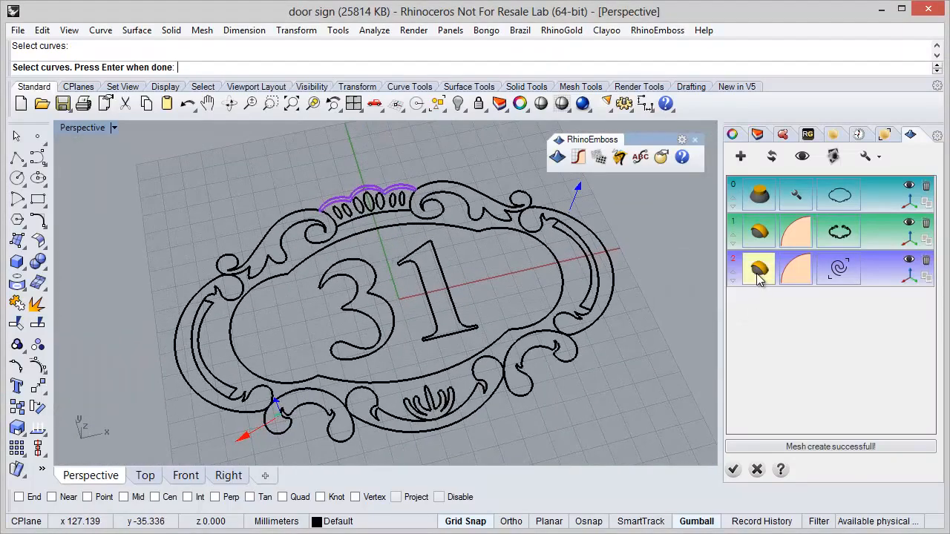
# Increase the profile height of the scalloped band's entry, using the Add style.
pyautogui.click(796, 268)
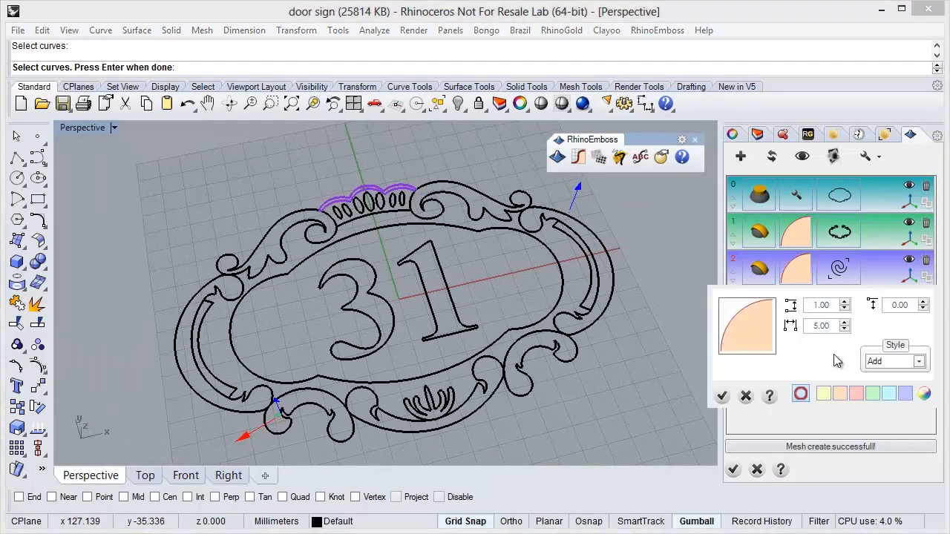
pyautogui.click(845, 303)
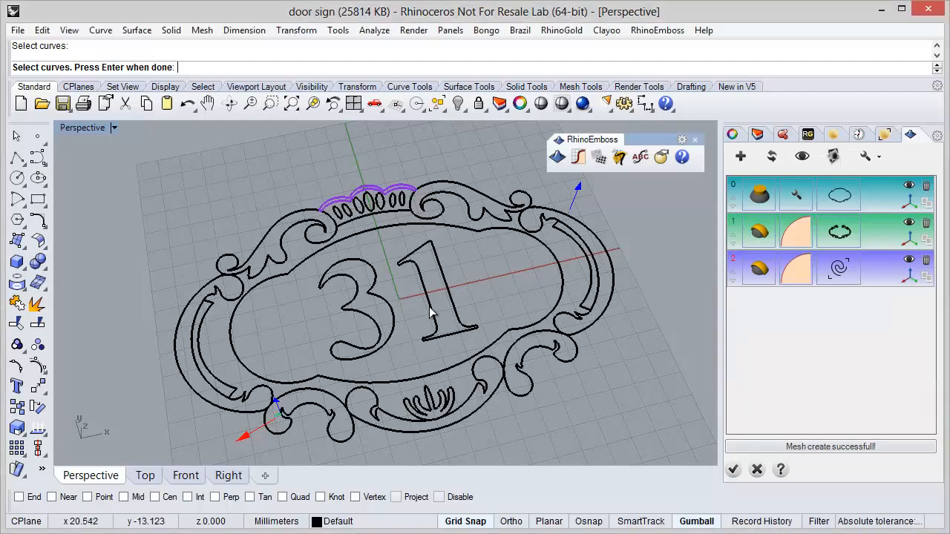
pyautogui.click(721, 395)
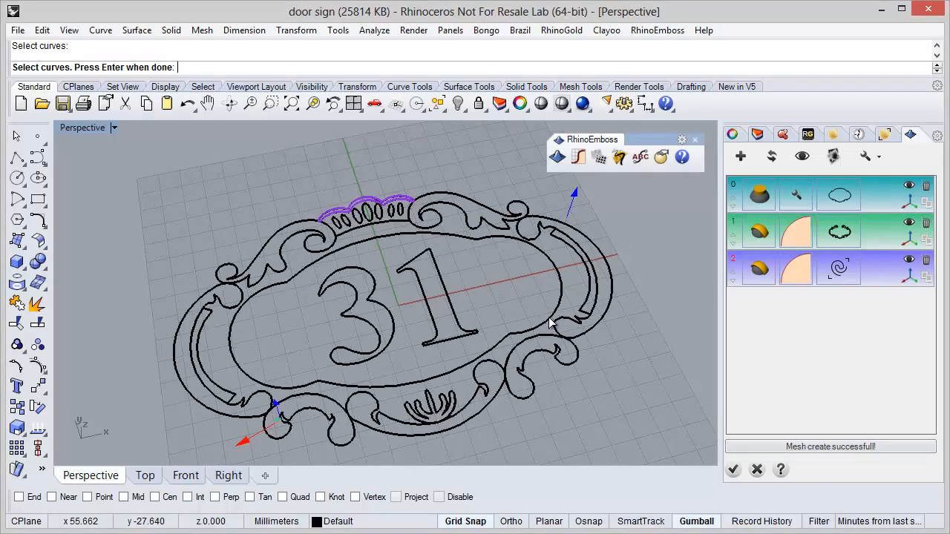
# Assign the selected scalloped band curve to the third entry and adjust its profile width in the viewport.
pyautogui.moveTo(365, 311); pyautogui.dragTo(386, 295, button='right')
pyautogui.scroll(6, 377, 187)
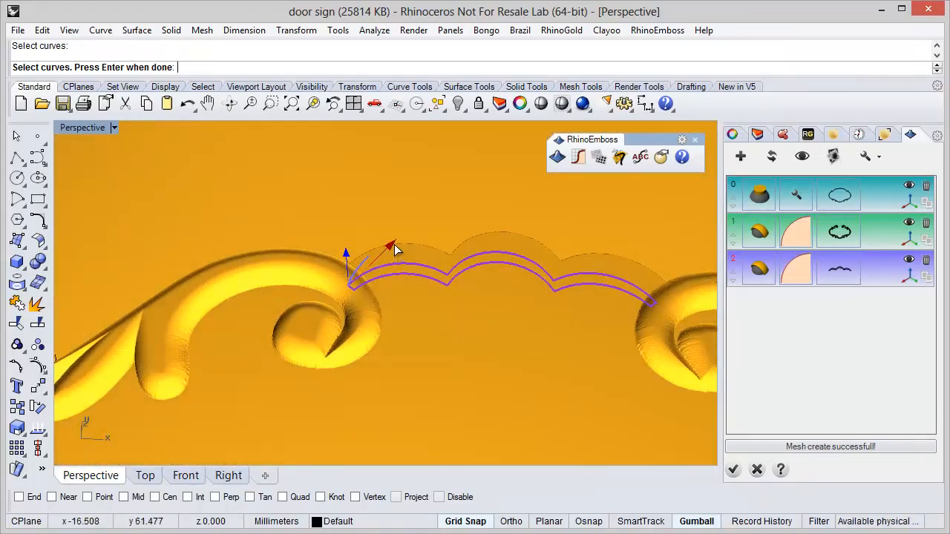
pyautogui.moveTo(394, 250); pyautogui.dragTo(391, 273)
pyautogui.scroll(-6, 340, 215)
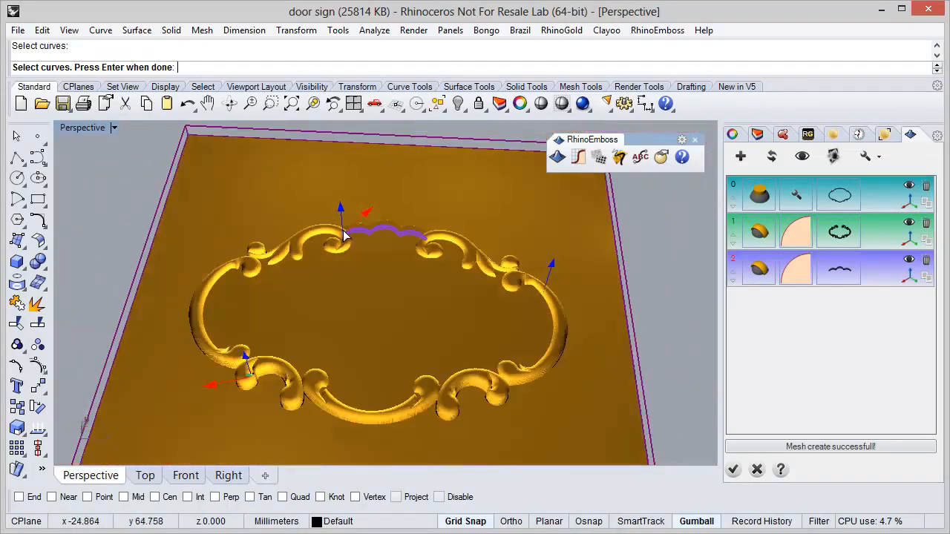
pyautogui.moveTo(343, 235); pyautogui.dragTo(366, 254, button='right')
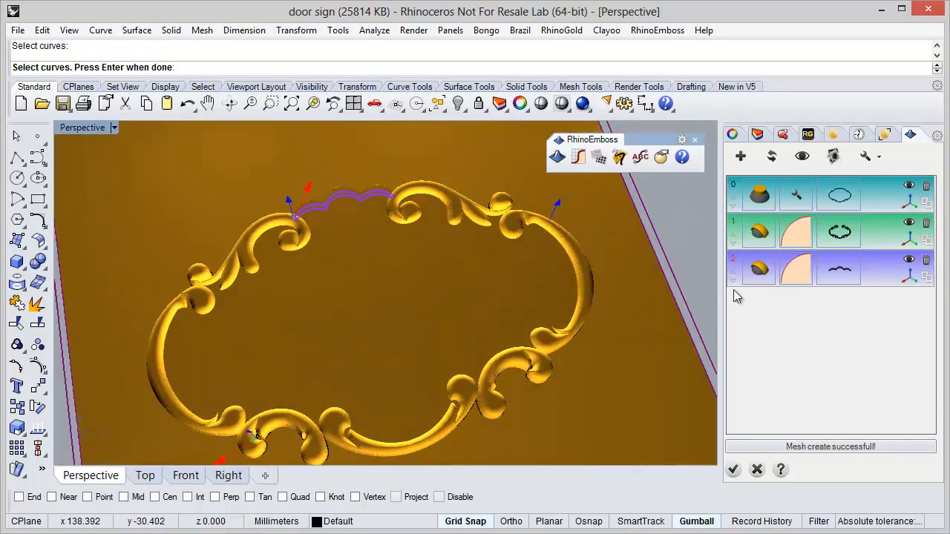
# Update the relief mesh to generate the scalloped band, inspect the crest from several angles, and end the curve selection.
pyautogui.click(775, 158)
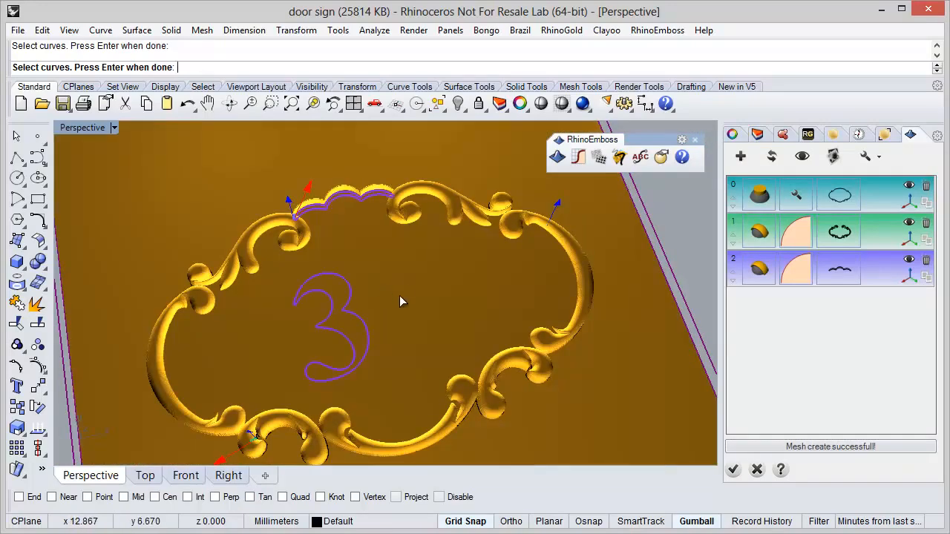
pyautogui.moveTo(399, 295); pyautogui.dragTo(371, 268, button='right')
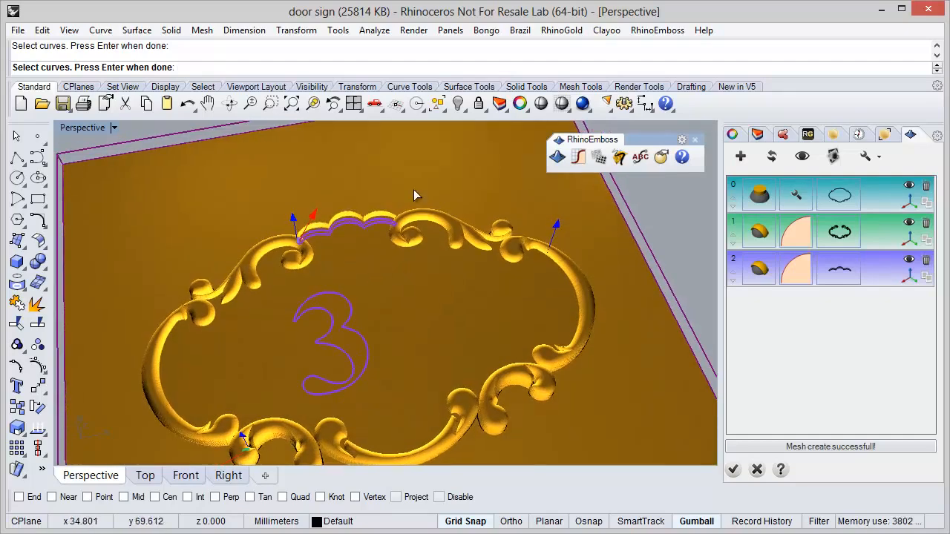
pyautogui.moveTo(593, 321); pyautogui.dragTo(376, 256, button='right')
pyautogui.scroll(5, 593, 322)
pyautogui.moveTo(593, 321); pyautogui.dragTo(678, 274, button='right')
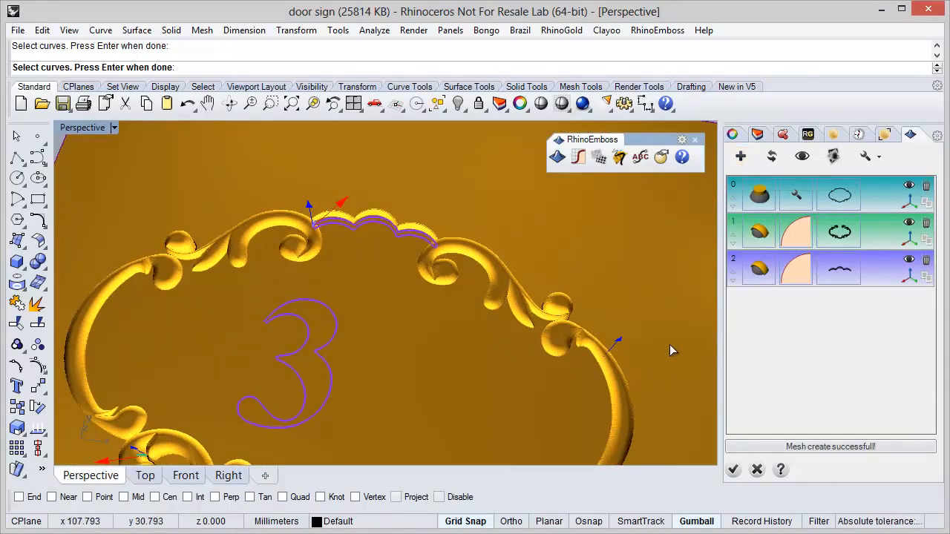
pyautogui.scroll(-2, 567, 306)
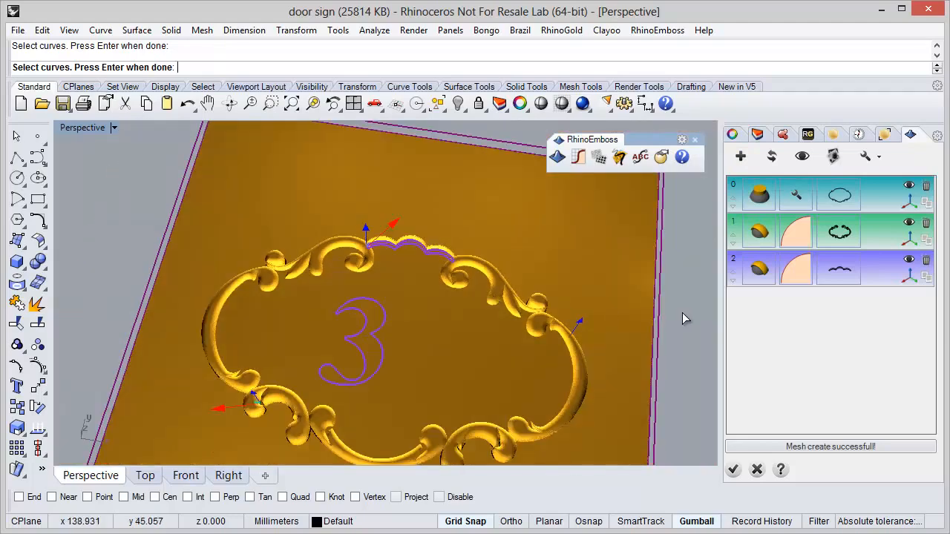
pyautogui.scroll(-2, 650, 341)
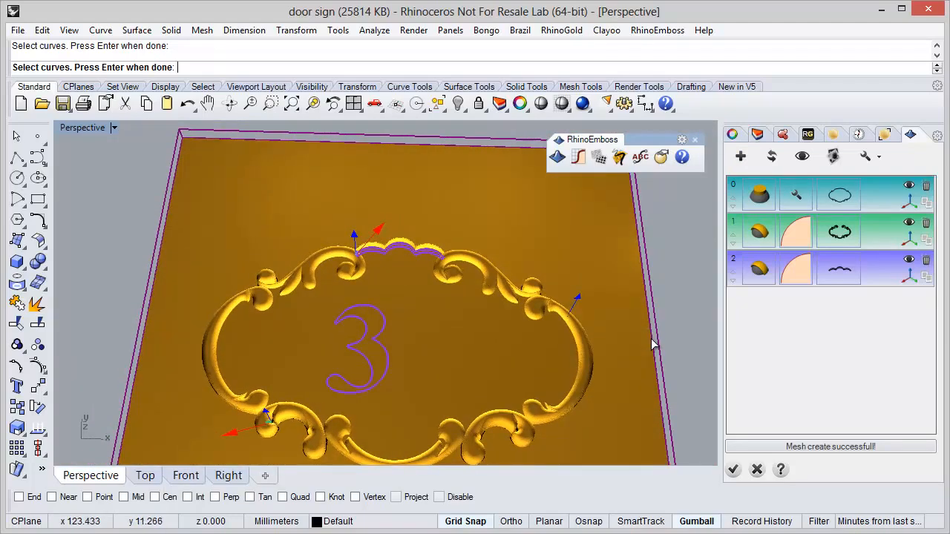
pyautogui.press('Return')
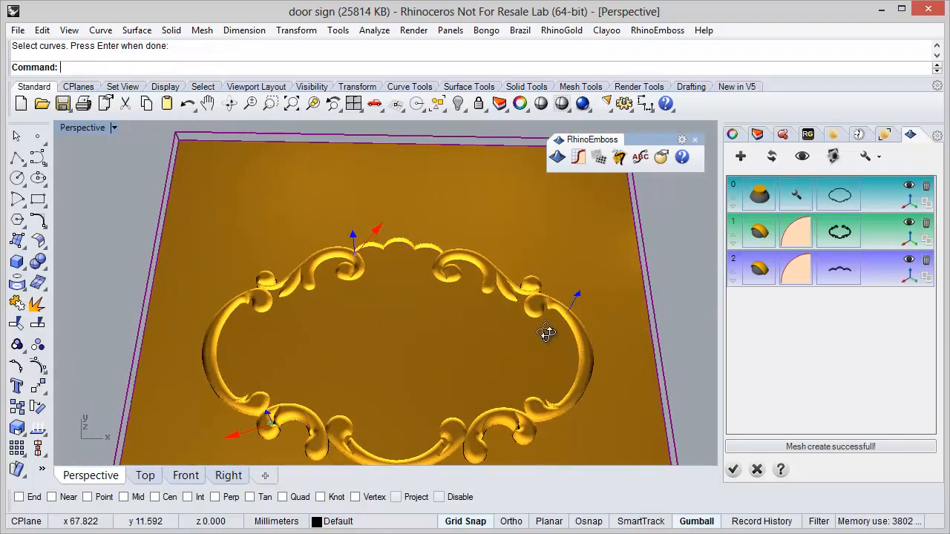
# Add a fourth emboss entry using By Profile and assign the closed crest panel curve around the small ovals.
pyautogui.click(739, 163)
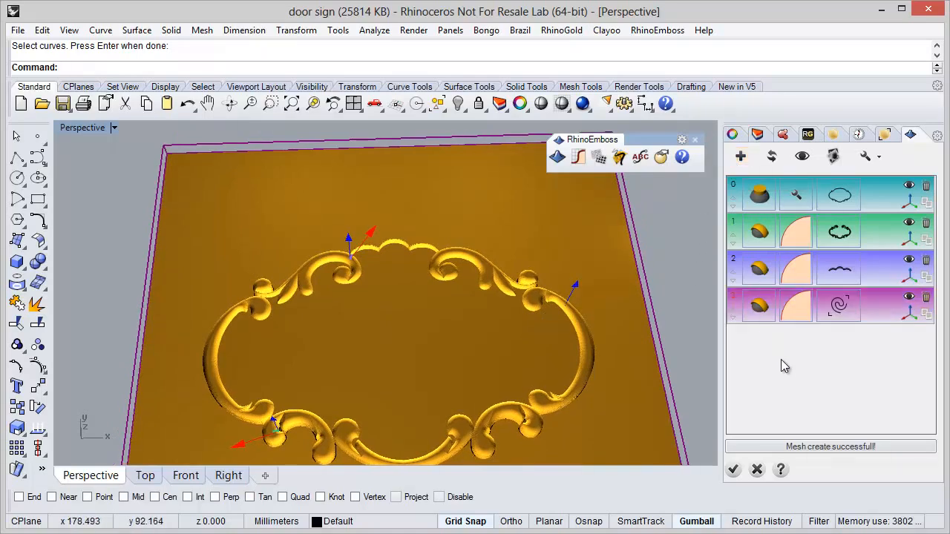
pyautogui.click(768, 319)
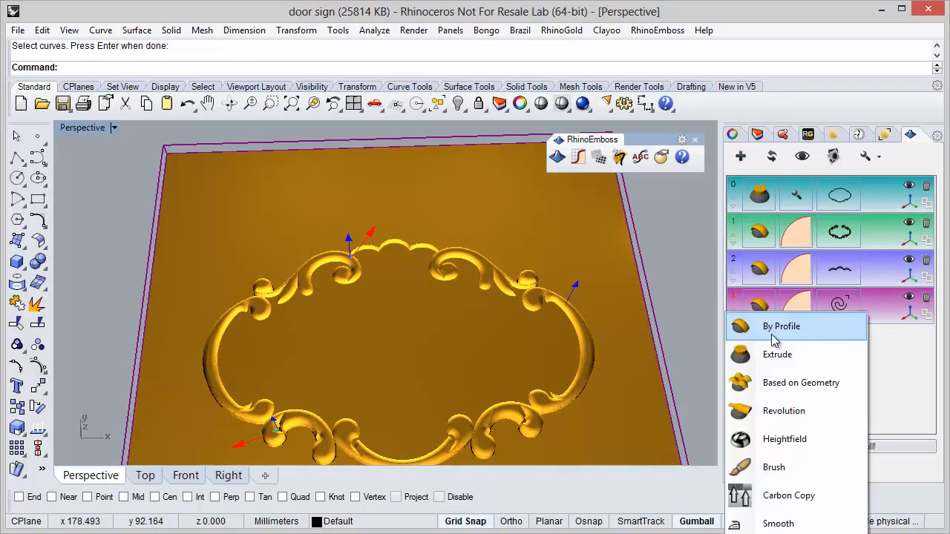
pyautogui.click(772, 336)
pyautogui.click(839, 310)
pyautogui.scroll(3, 400, 271)
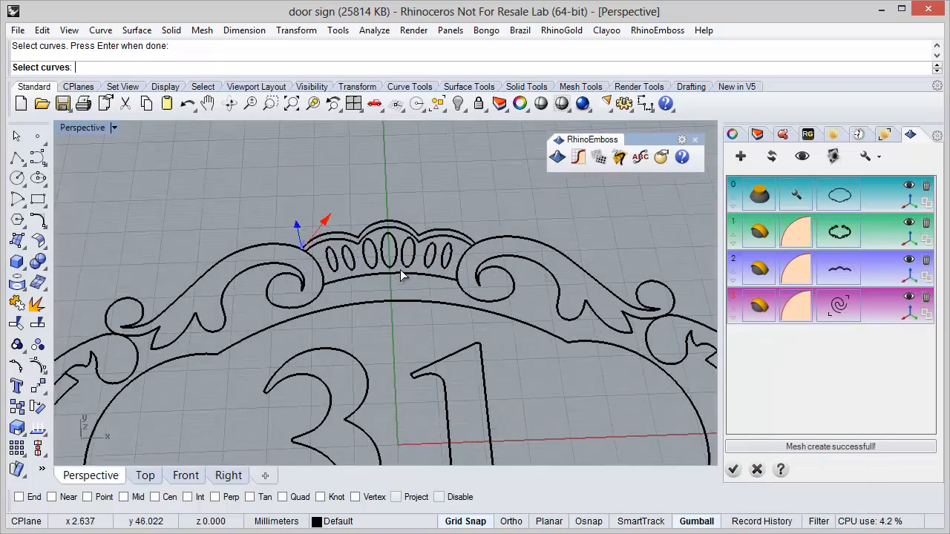
pyautogui.click(398, 278)
pyautogui.click(433, 313)
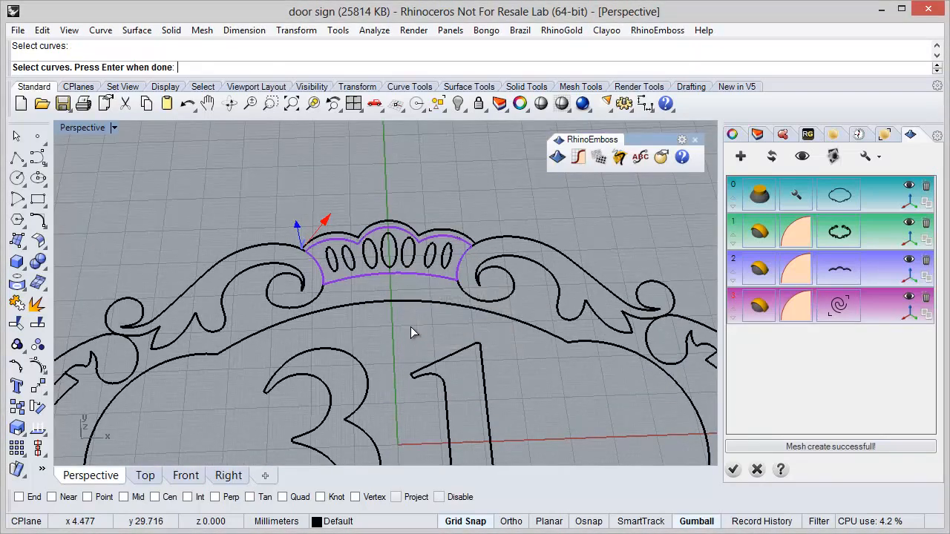
pyautogui.press('Return')
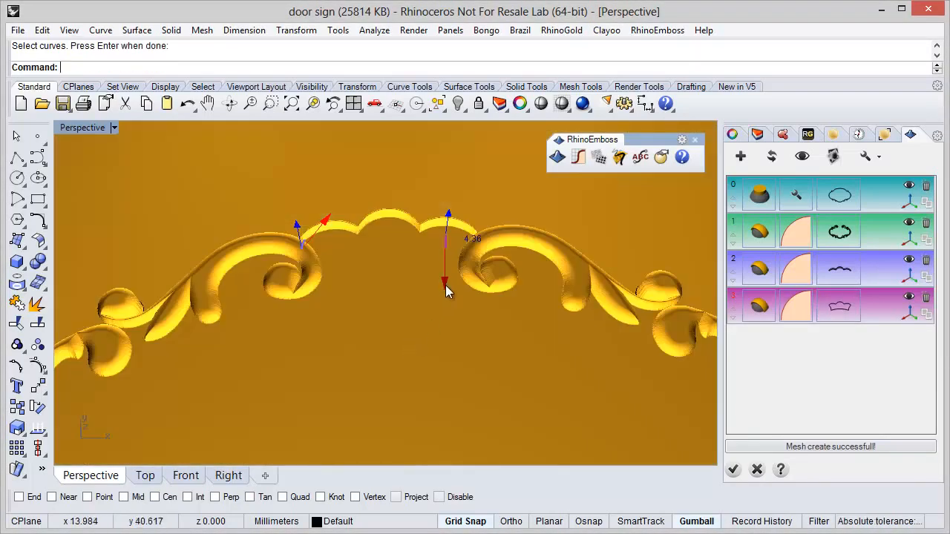
# Configure the crest panel's profile with a width of 3.93 and the Add style, and update the relief mesh.
pyautogui.click(807, 311)
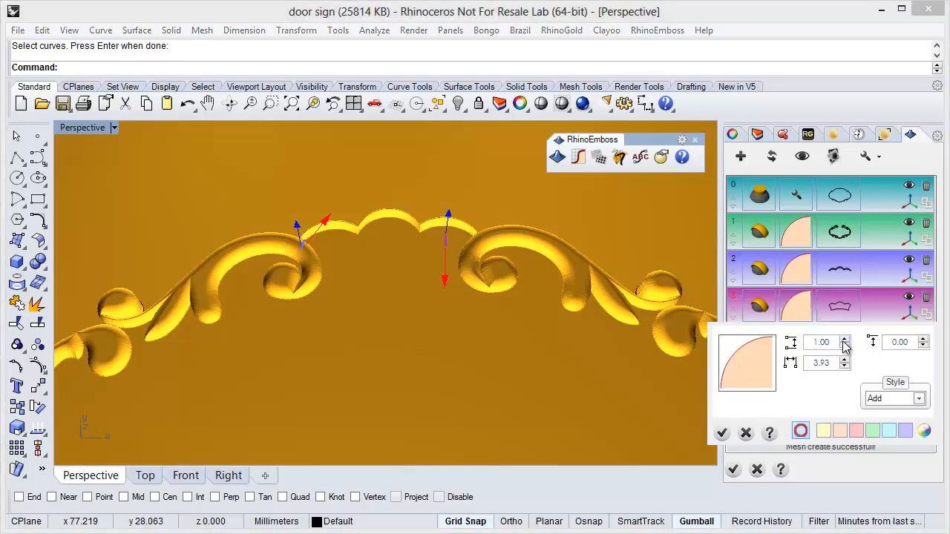
pyautogui.click(724, 433)
pyautogui.moveTo(521, 413); pyautogui.dragTo(545, 403, button='right')
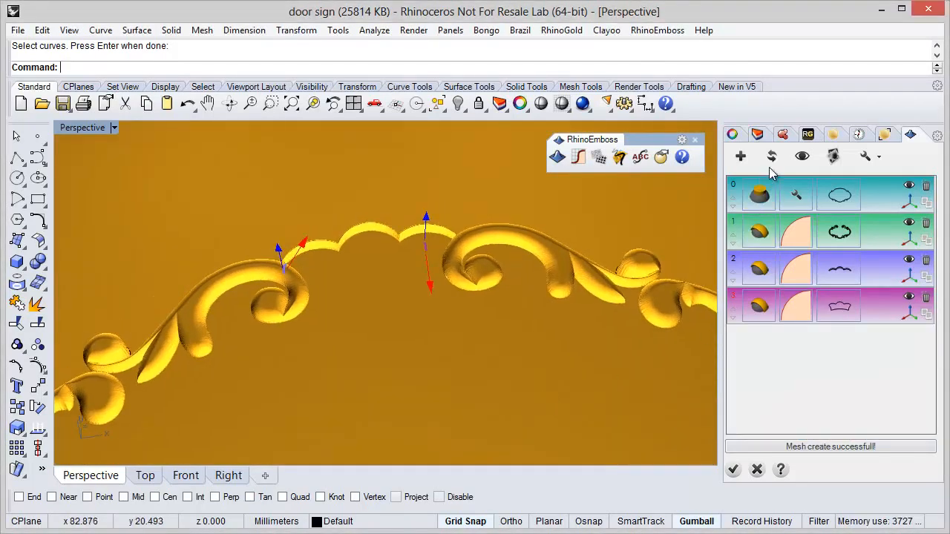
pyautogui.click(772, 156)
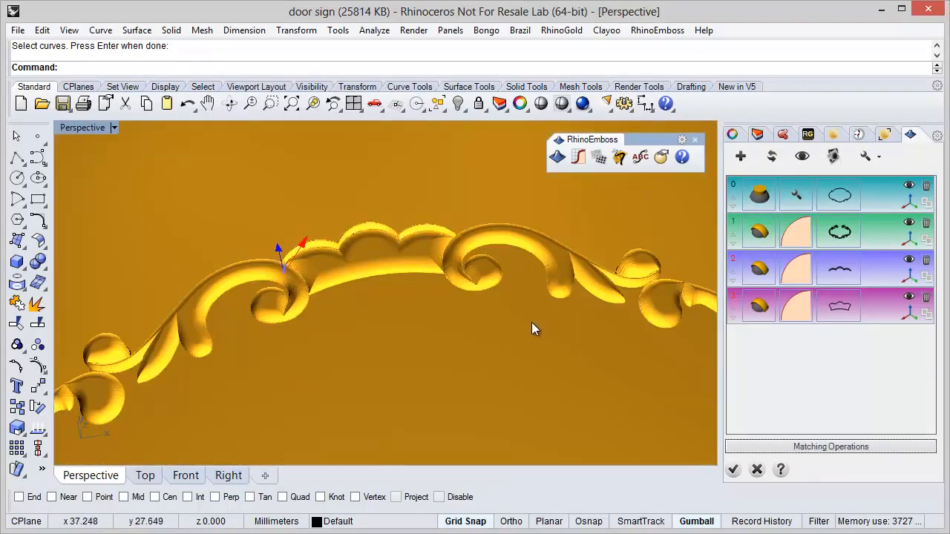
# Inspect the embossed crest panel and its junctions with the neighbouring scrolls from several angles.
pyautogui.moveTo(531, 322); pyautogui.dragTo(527, 338, button='right')
pyautogui.scroll(-5, 486, 338)
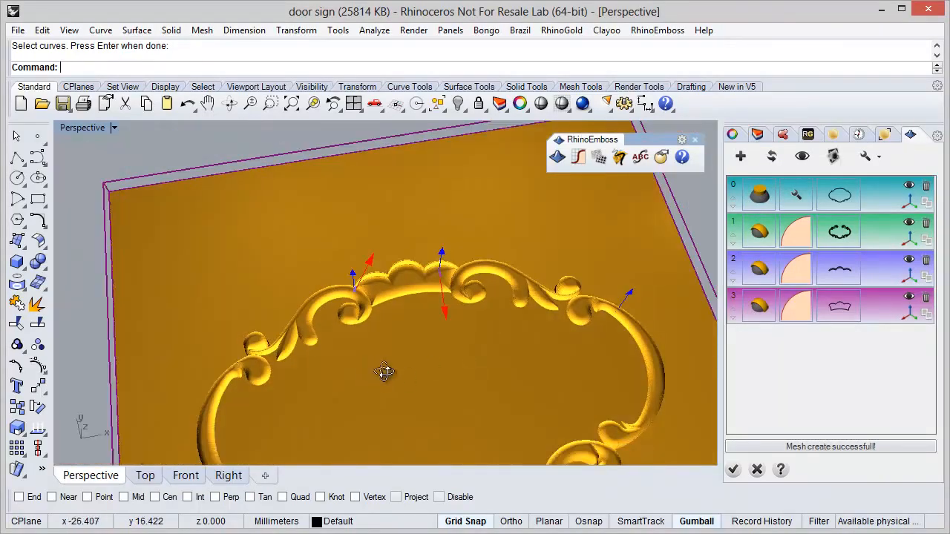
pyautogui.moveTo(384, 371); pyautogui.dragTo(417, 339, button='right')
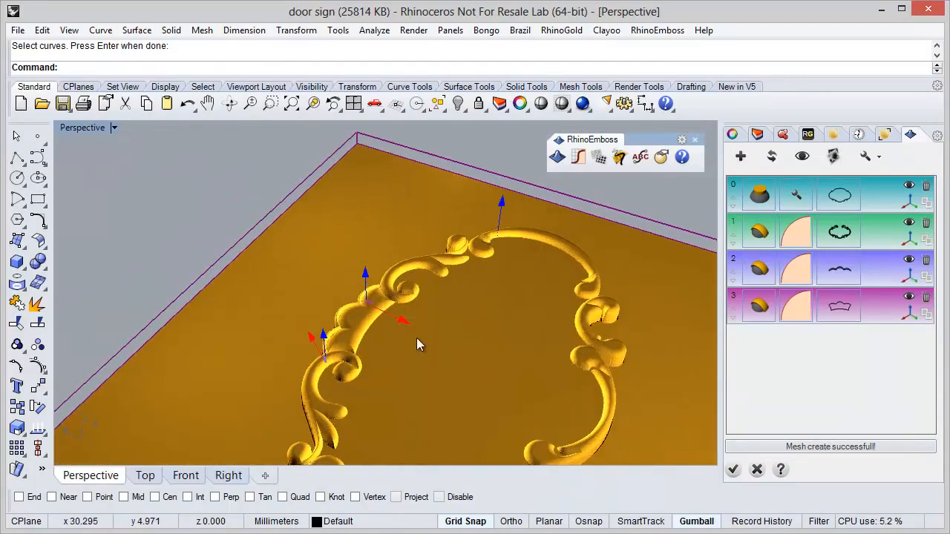
pyautogui.scroll(6, 355, 355)
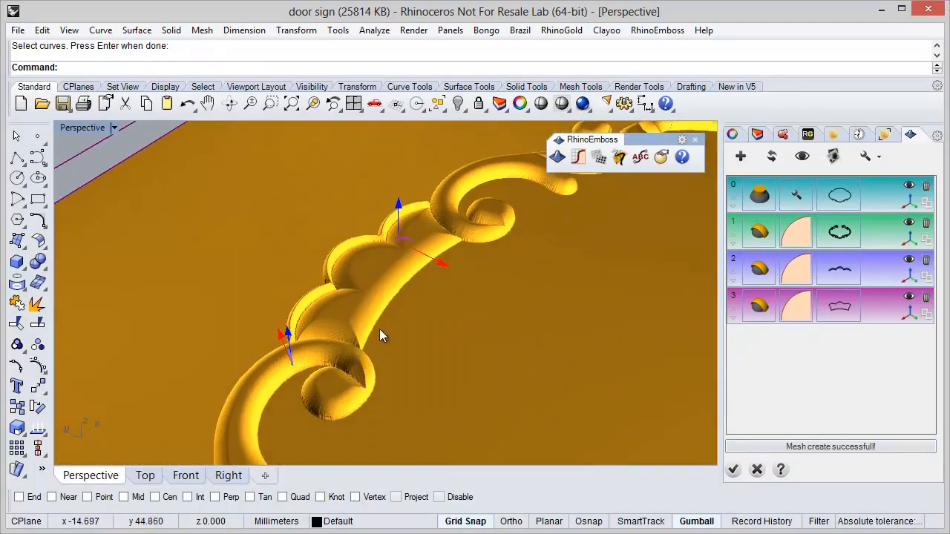
pyautogui.scroll(-5, 381, 319)
pyautogui.moveTo(368, 363); pyautogui.dragTo(309, 369, button='right')
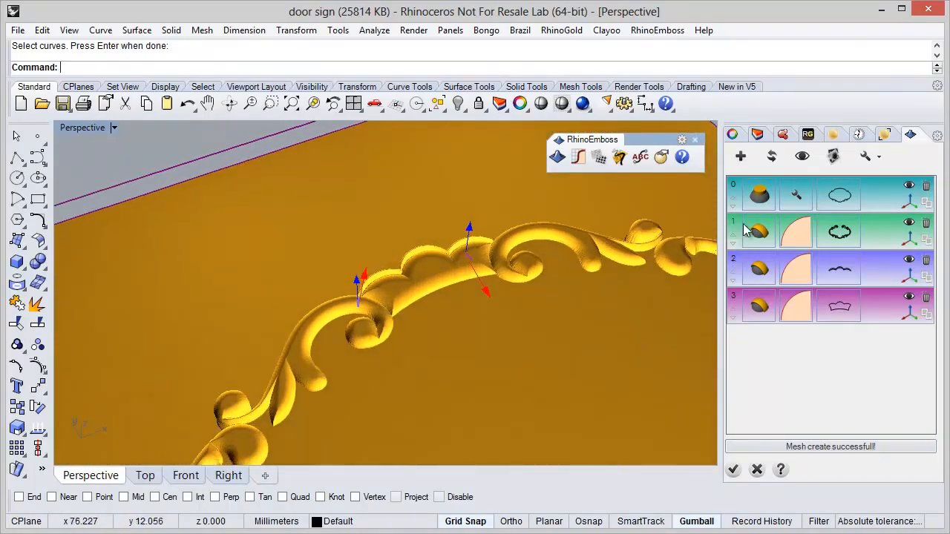
# Hide the relief preview, select the small crest ovals, turn off the Gumball, and add a fifth emboss entry from them with the relief shown again.
pyautogui.click(802, 157)
pyautogui.click(430, 283)
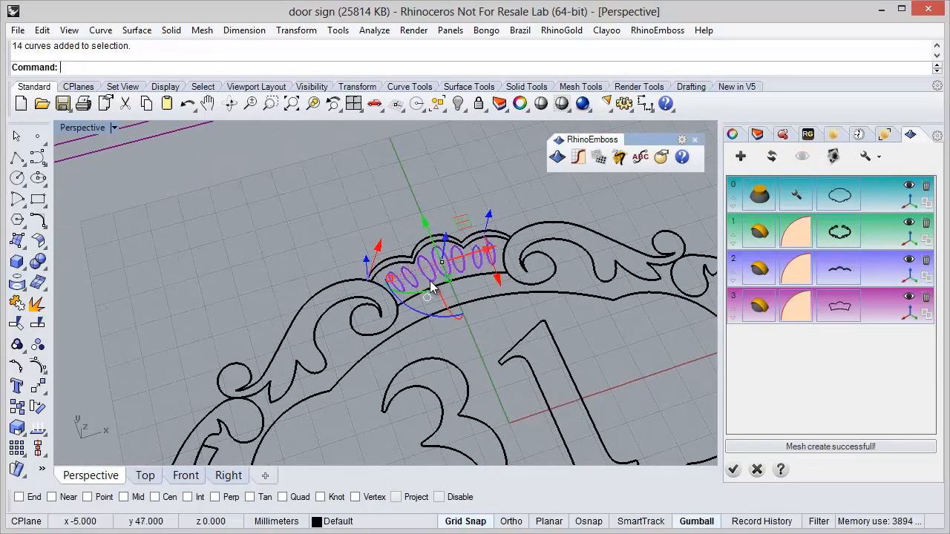
pyautogui.moveTo(532, 329); pyautogui.dragTo(549, 312, button='right')
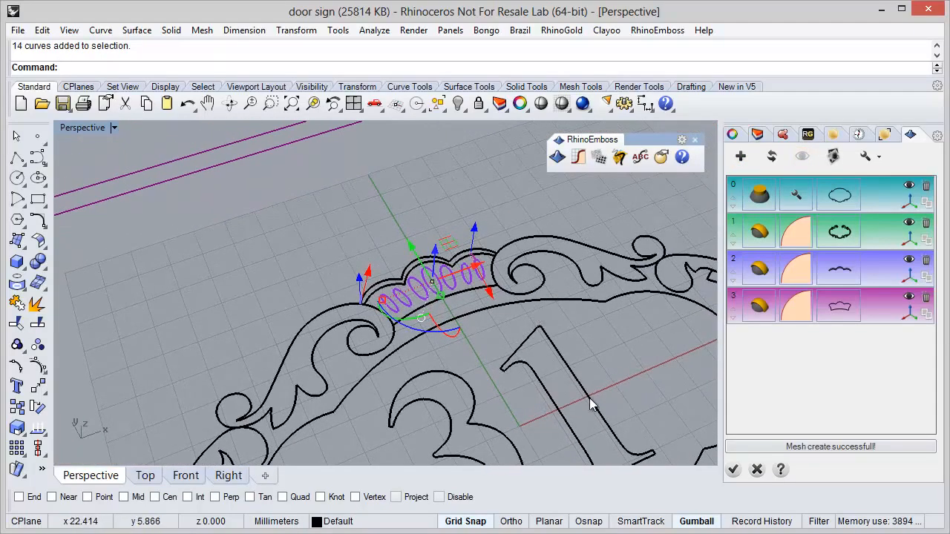
pyautogui.click(697, 522)
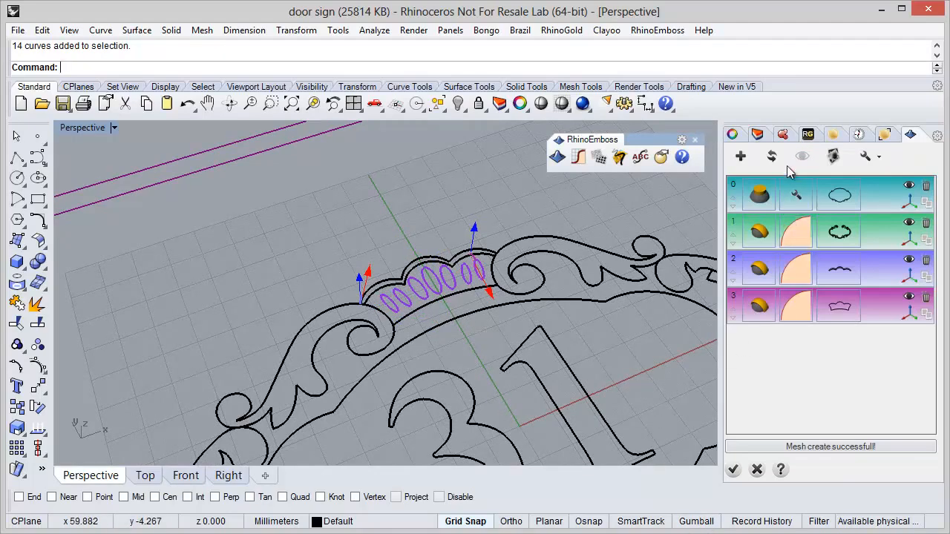
pyautogui.click(802, 157)
pyautogui.click(740, 156)
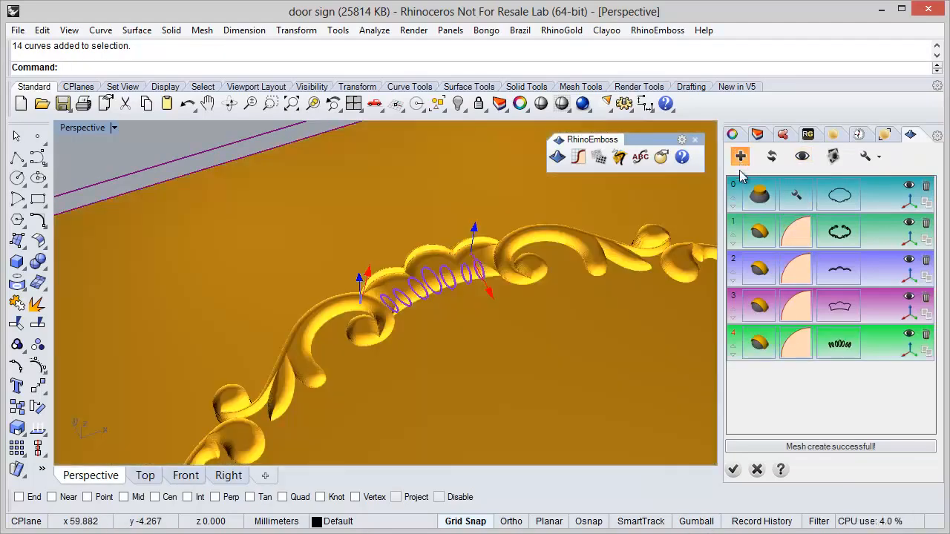
# Set the crest ovals' emboss style to Substract and update the relief mesh to carve them into the panel.
pyautogui.click(784, 359)
pyautogui.click(872, 420)
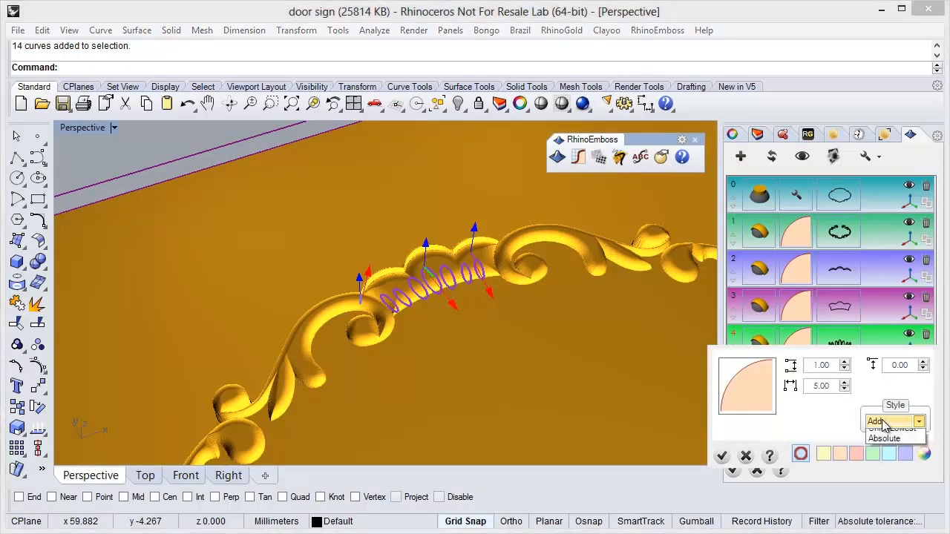
pyautogui.click(880, 445)
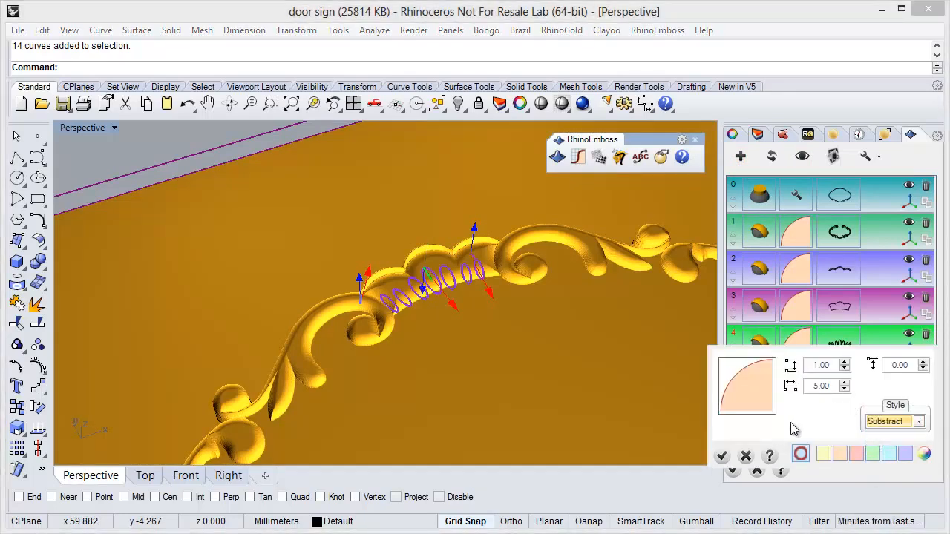
pyautogui.click(723, 456)
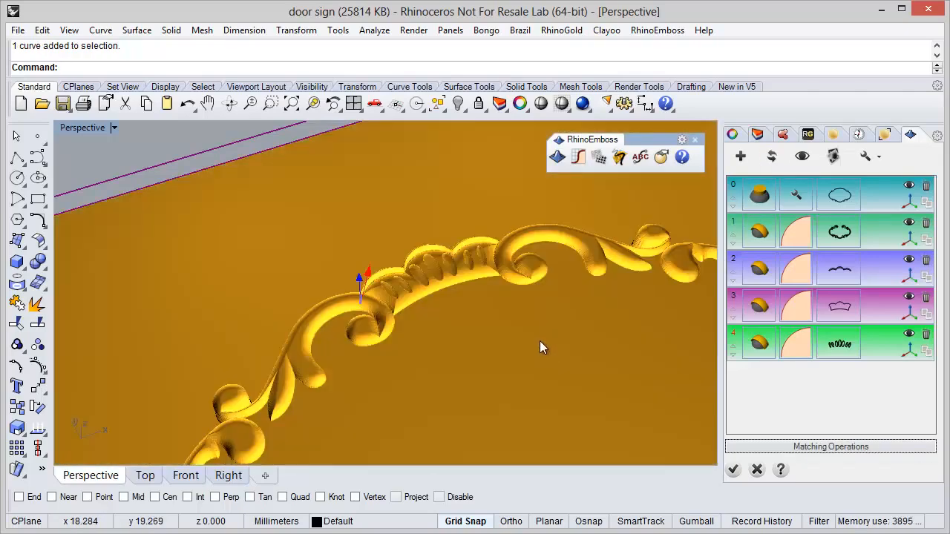
# Add a sixth By Profile emboss entry and assign the closed inner plate outline surrounding the number 31.
pyautogui.moveTo(540, 342); pyautogui.dragTo(457, 258, button='right')
pyautogui.scroll(-3, 390, 211)
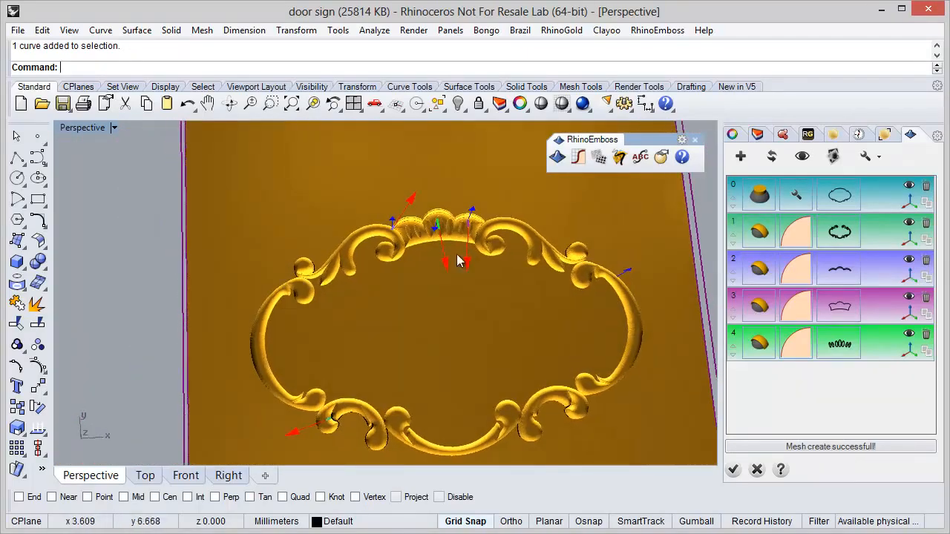
pyautogui.scroll(5, 437, 299)
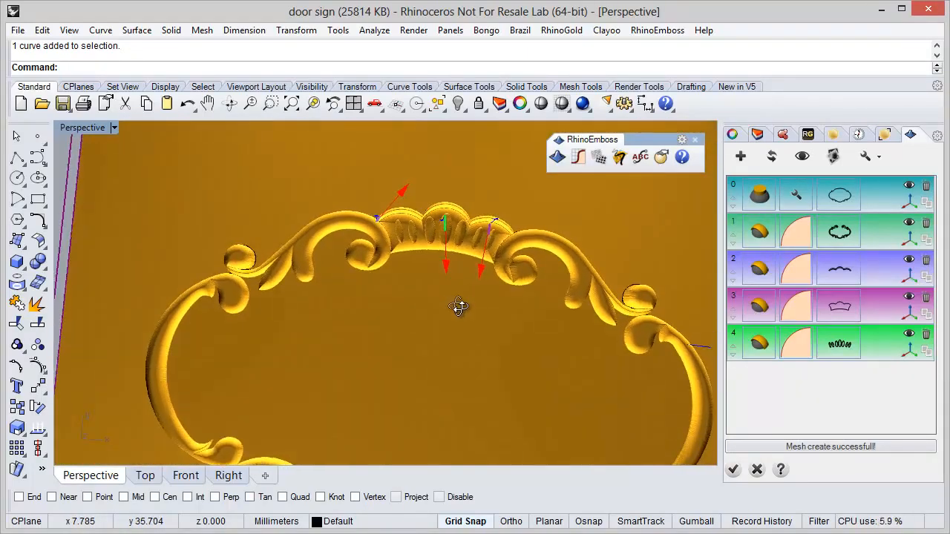
pyautogui.scroll(-3, 418, 270)
pyautogui.moveTo(448, 324); pyautogui.dragTo(430, 350, button='right')
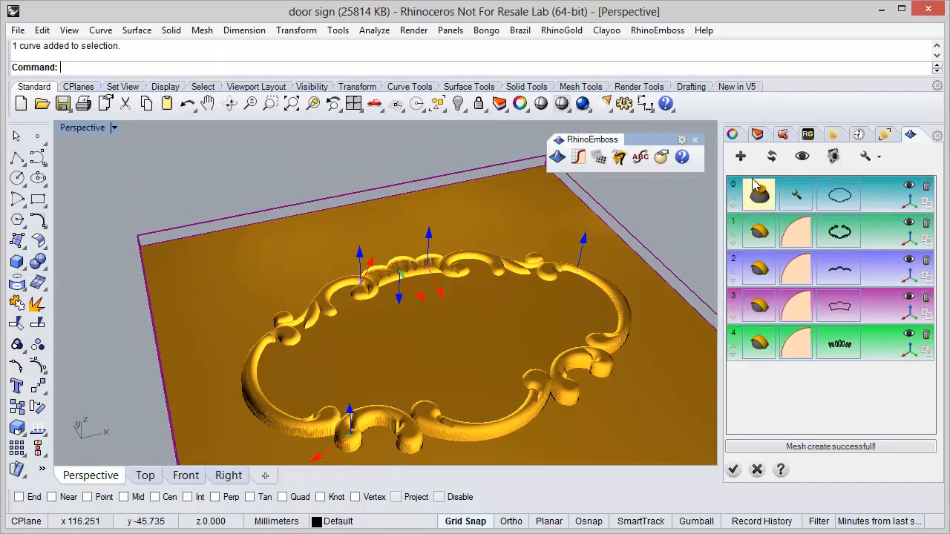
pyautogui.click(742, 158)
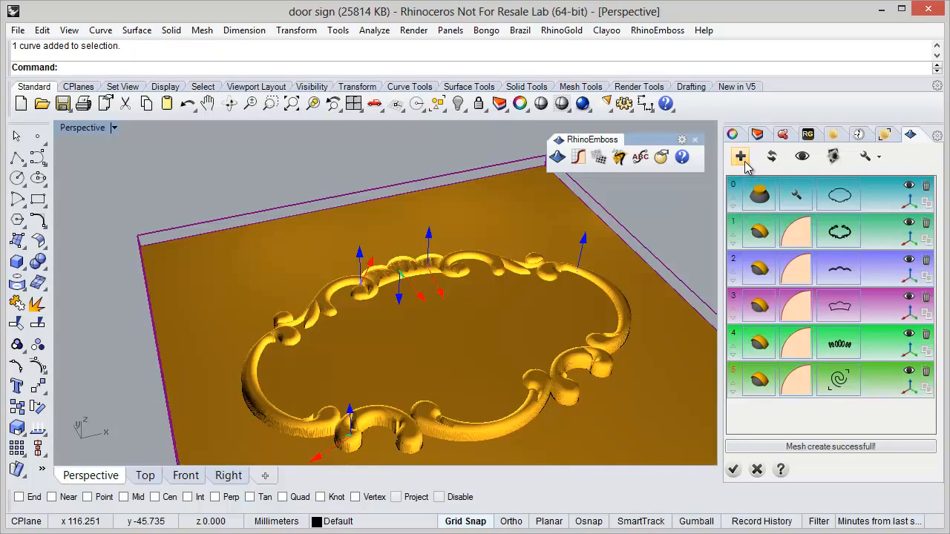
pyautogui.click(838, 394)
pyautogui.click(535, 373)
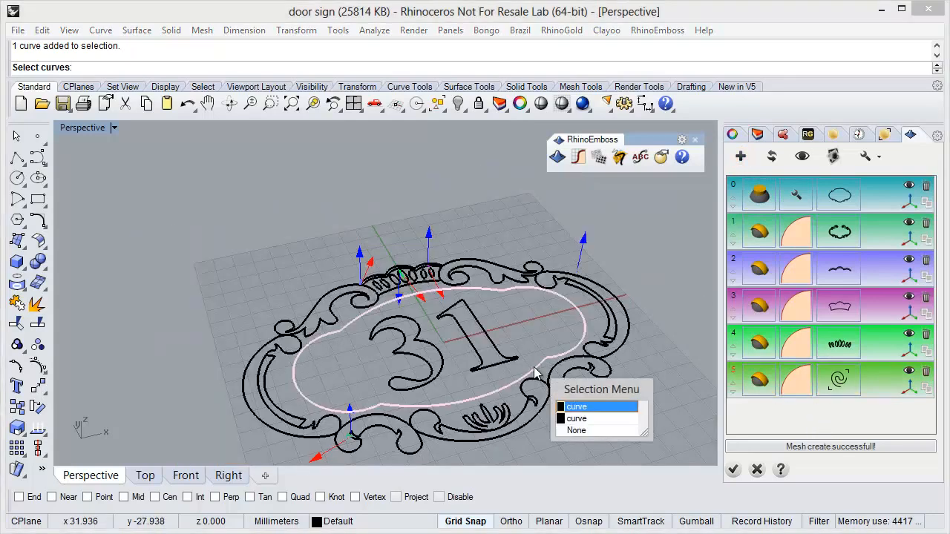
pyautogui.click(586, 405)
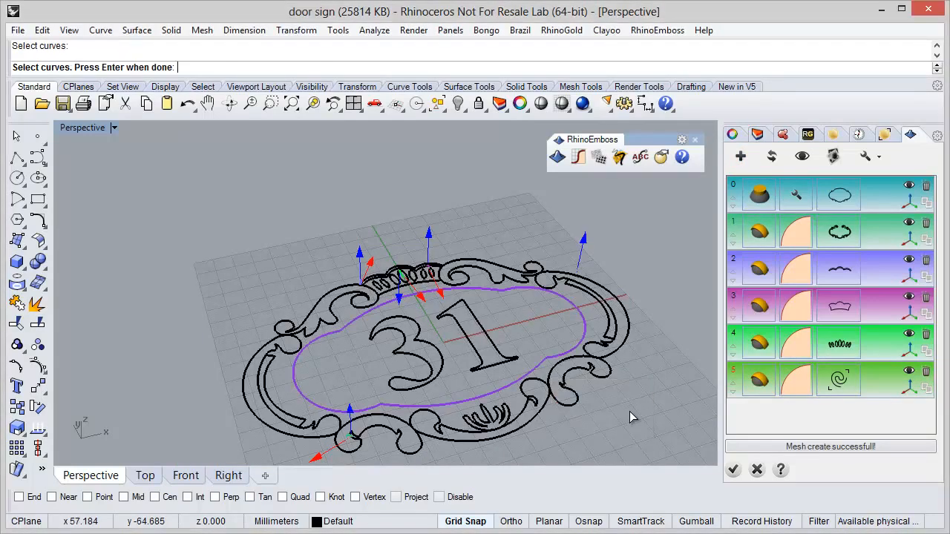
pyautogui.press('Return')
# Set the inner plate's emboss style to Substract and update the relief mesh to recess the plate.
pyautogui.click(788, 388)
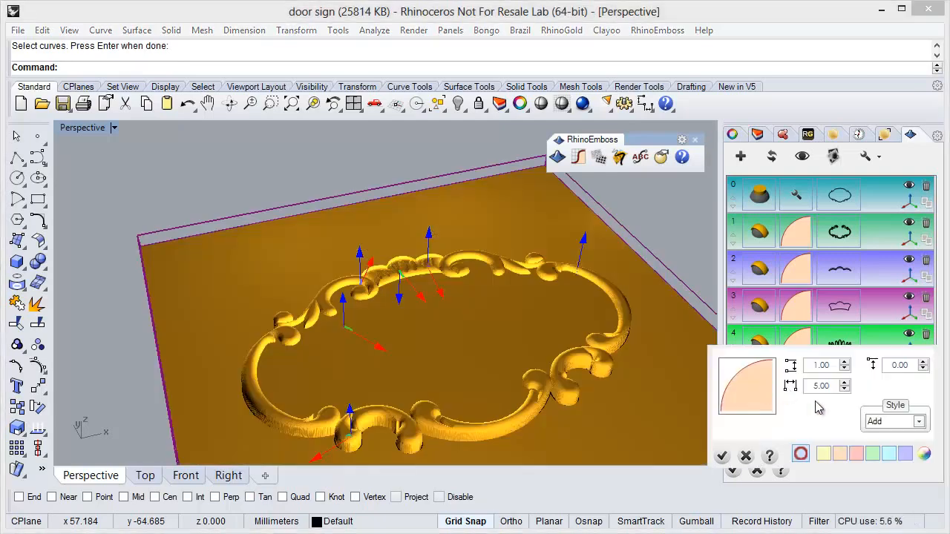
pyautogui.click(882, 423)
pyautogui.click(875, 442)
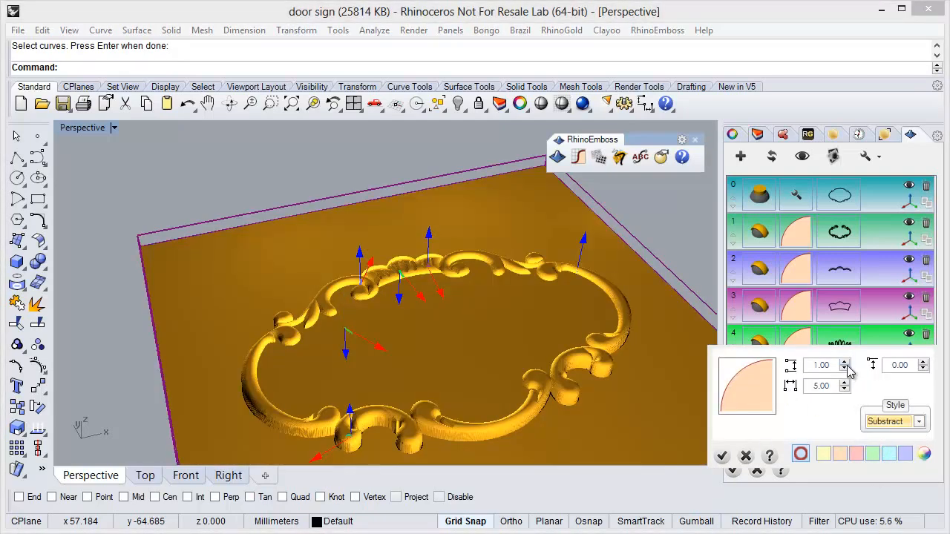
pyautogui.click(722, 456)
pyautogui.moveTo(519, 363); pyautogui.dragTo(398, 348, button='right')
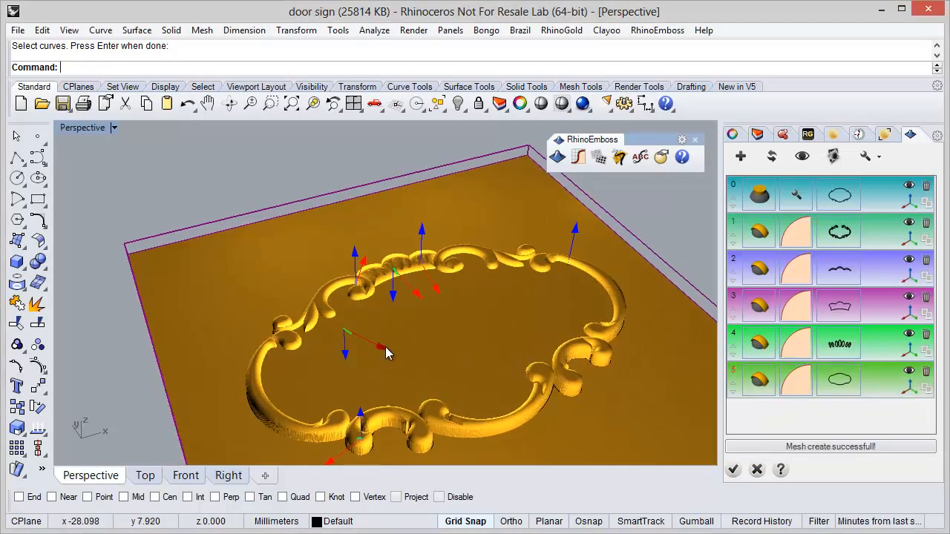
pyautogui.click(769, 158)
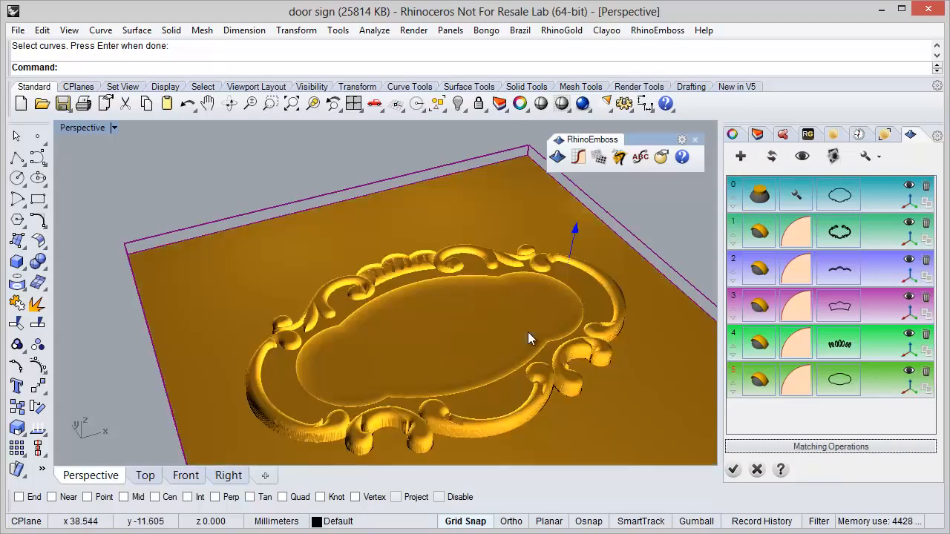
# Hide the relief preview, select the group of two curved side panels within the frame, and add a seventh emboss entry from it.
pyautogui.moveTo(524, 322); pyautogui.dragTo(438, 305, button='right')
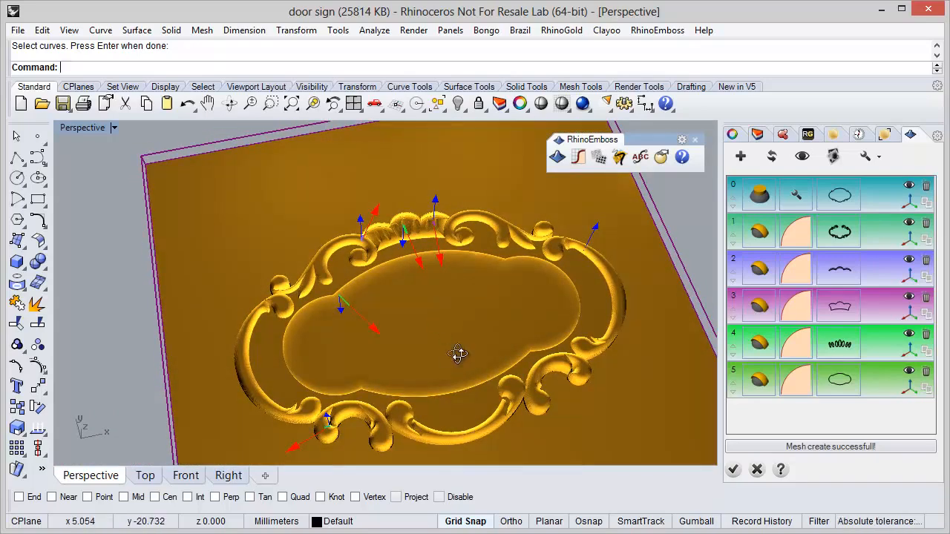
pyautogui.moveTo(459, 354); pyautogui.dragTo(451, 341, button='right')
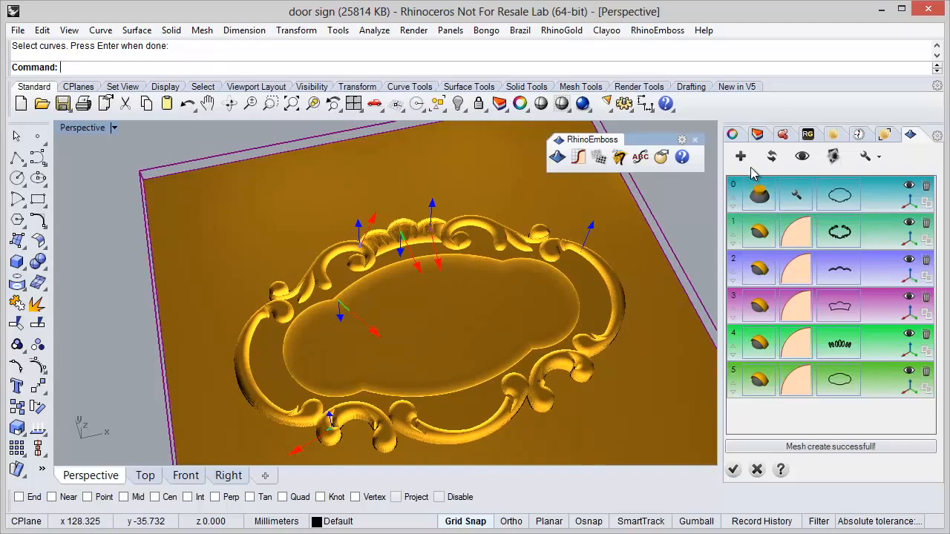
pyautogui.click(802, 156)
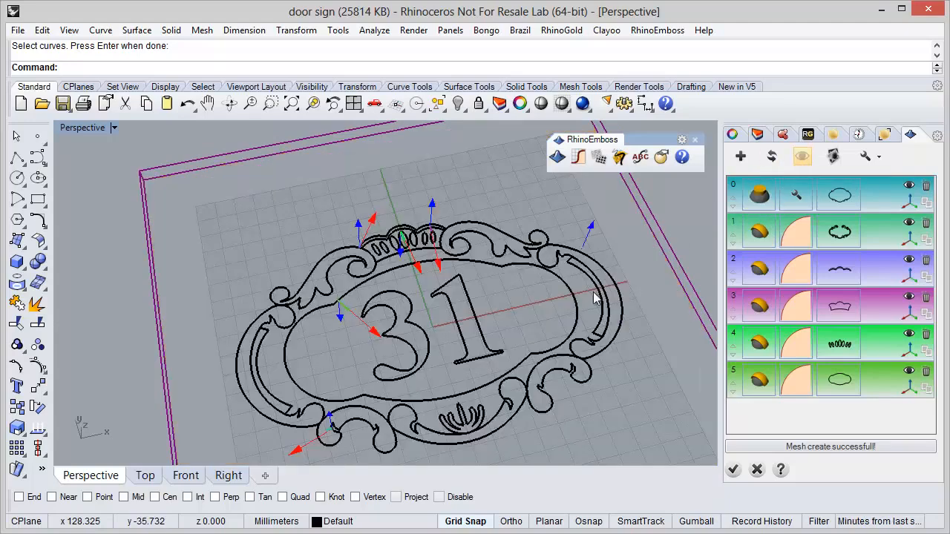
pyautogui.click(282, 405)
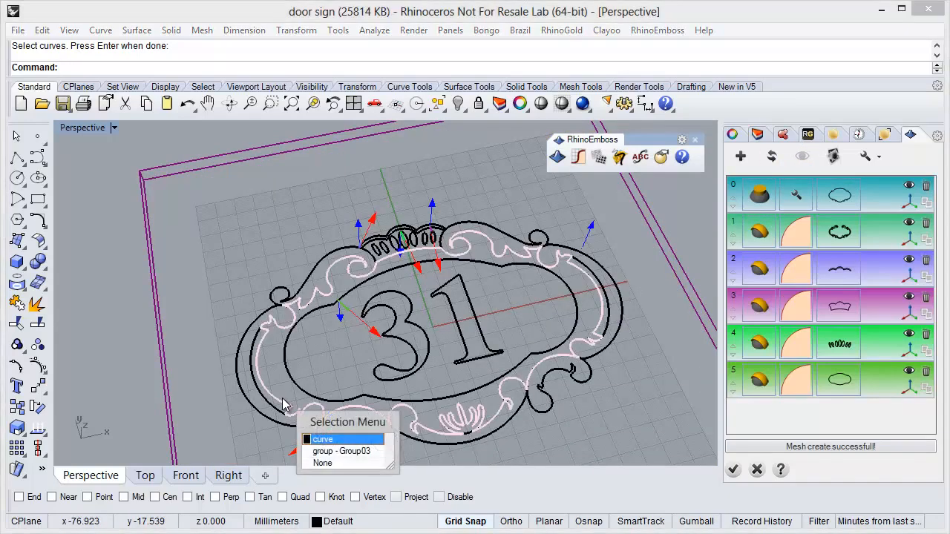
pyautogui.click(330, 451)
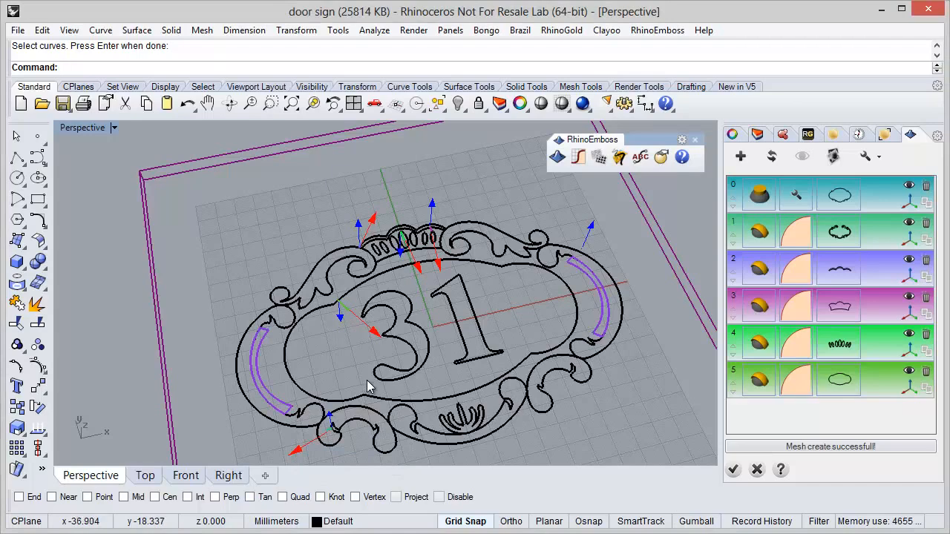
pyautogui.moveTo(394, 363); pyautogui.dragTo(394, 364, button='right')
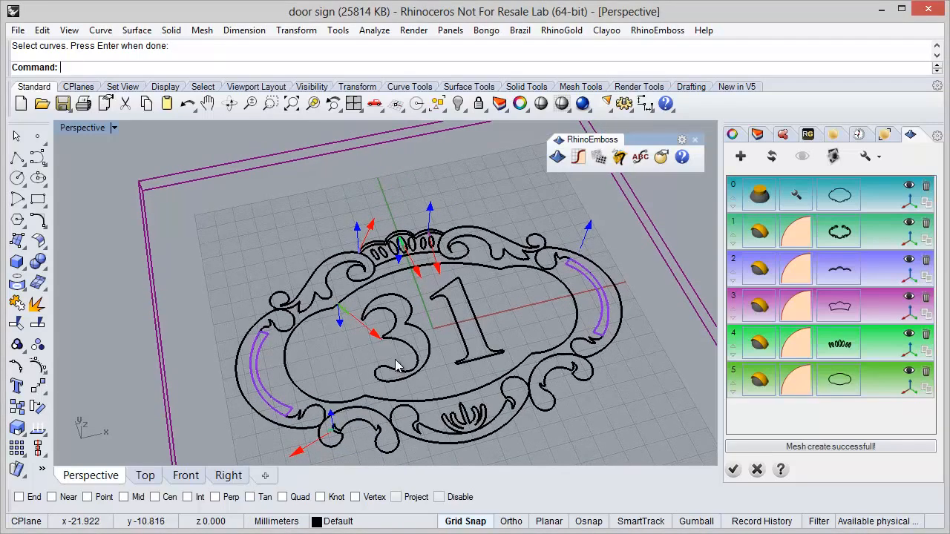
pyautogui.click(740, 156)
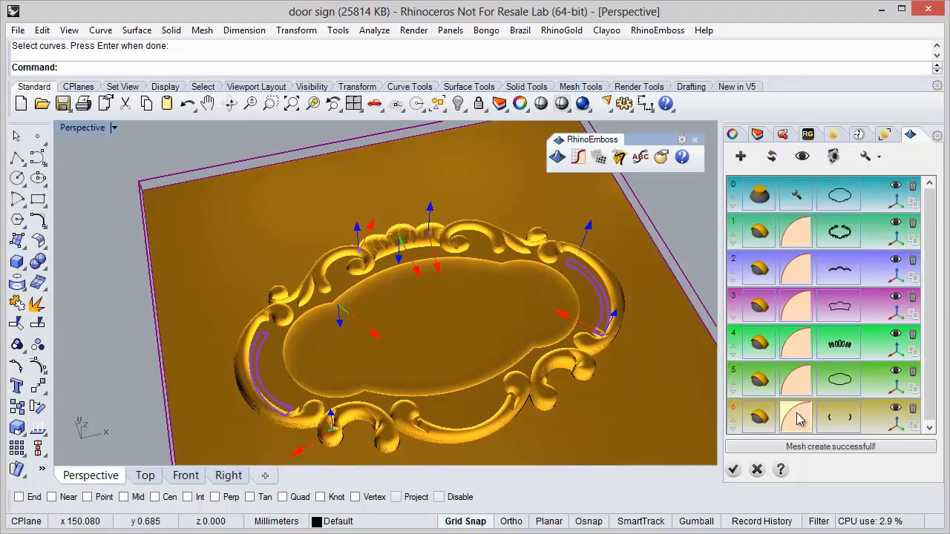
# Set the curved side panels' profile height to 2.00 and update the relief mesh.
pyautogui.click(802, 423)
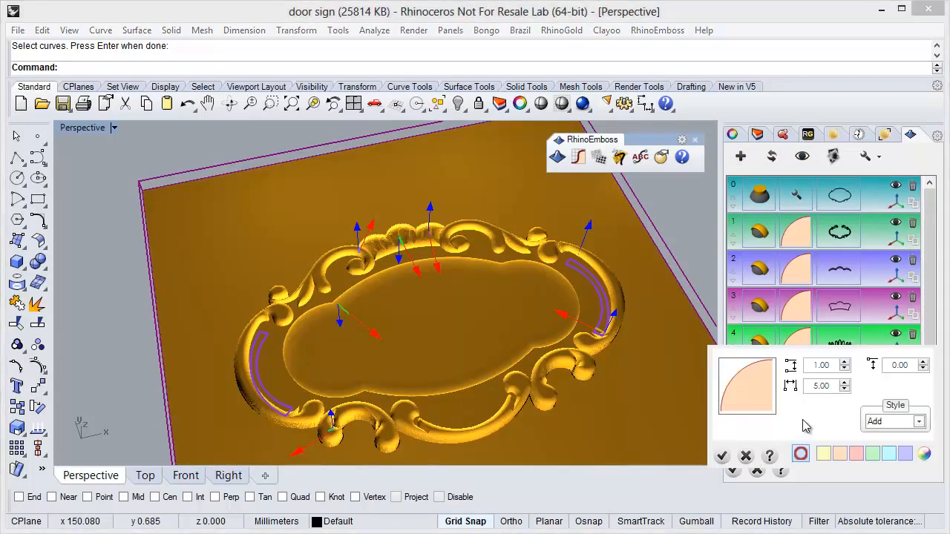
pyautogui.click(845, 363)
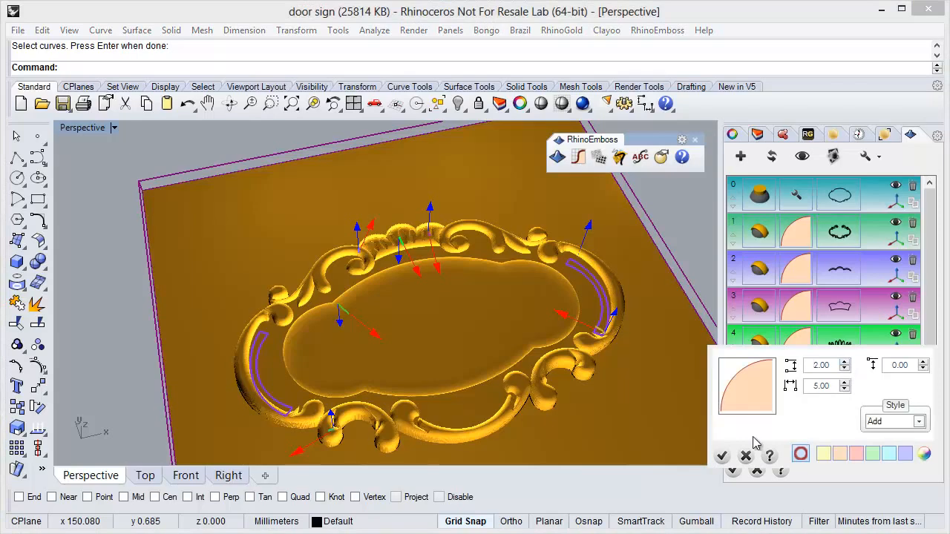
pyautogui.click(721, 456)
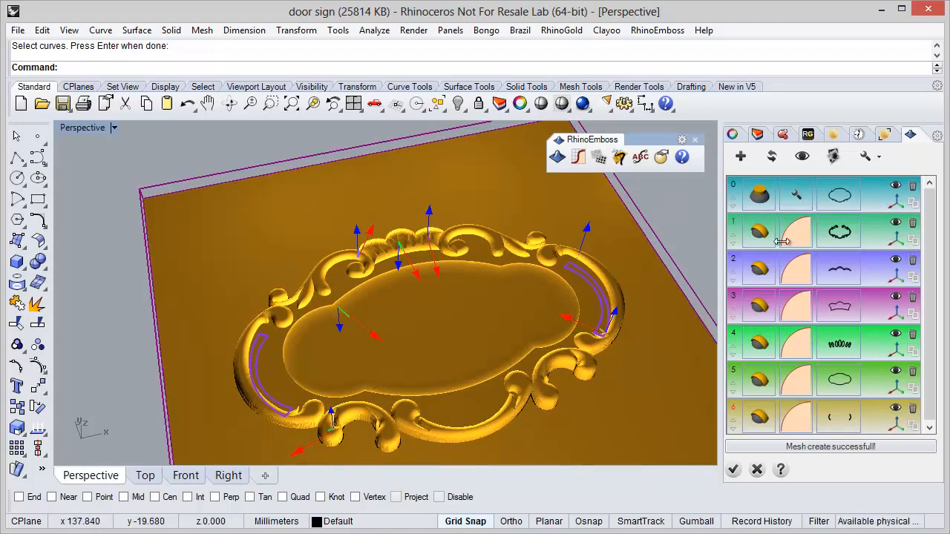
pyautogui.press('Return')
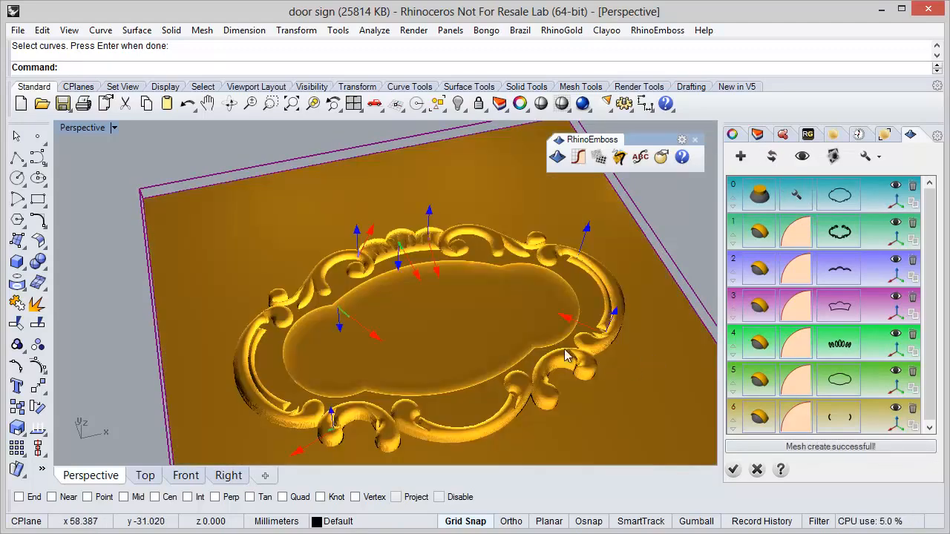
# Add an eighth By Profile emboss entry and assign the fan-shaped leaf curve in the lower middle of the frame.
pyautogui.moveTo(566, 356); pyautogui.dragTo(444, 382, button='right')
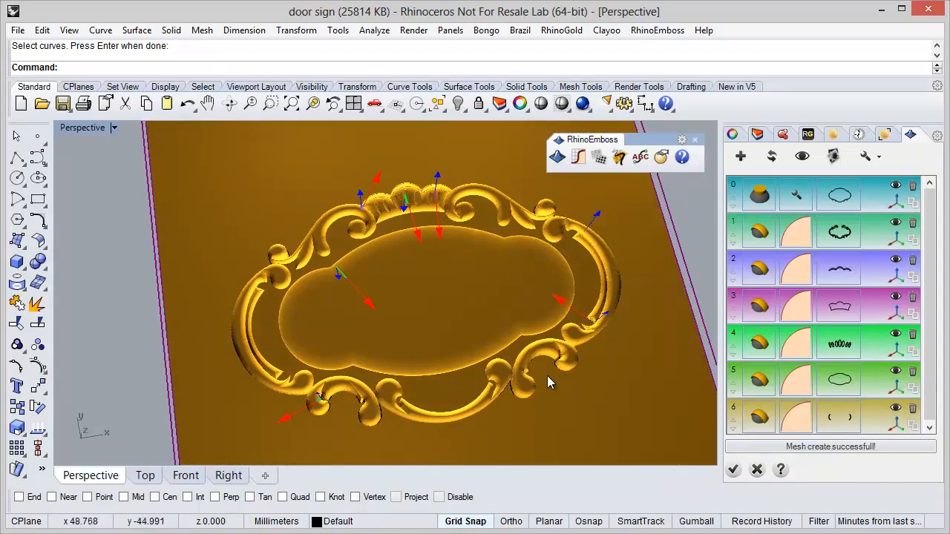
pyautogui.click(741, 158)
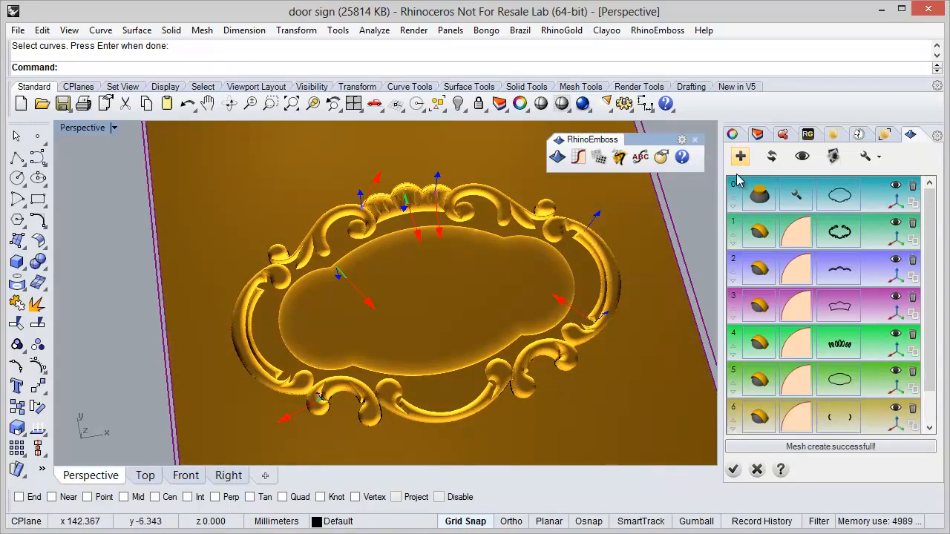
pyautogui.scroll(-1, 892, 366)
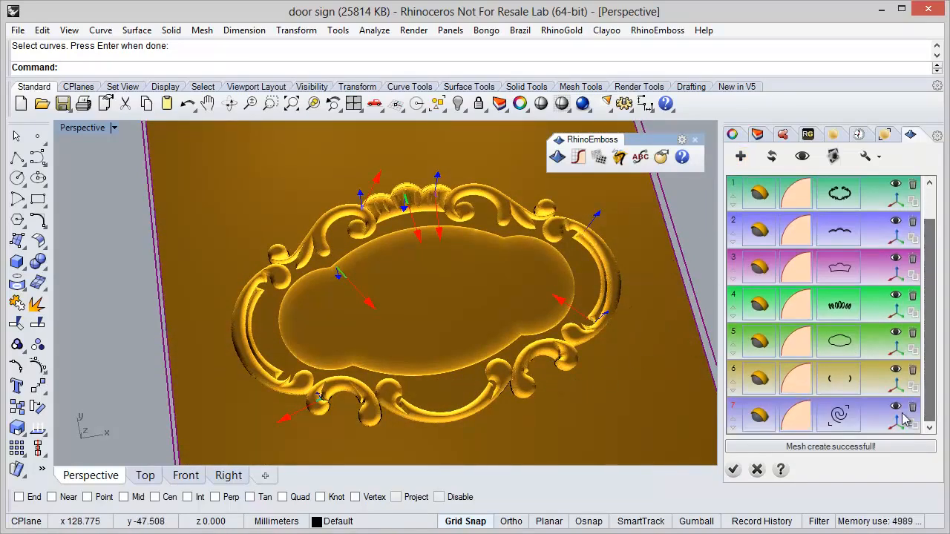
pyautogui.click(839, 416)
pyautogui.click(460, 397)
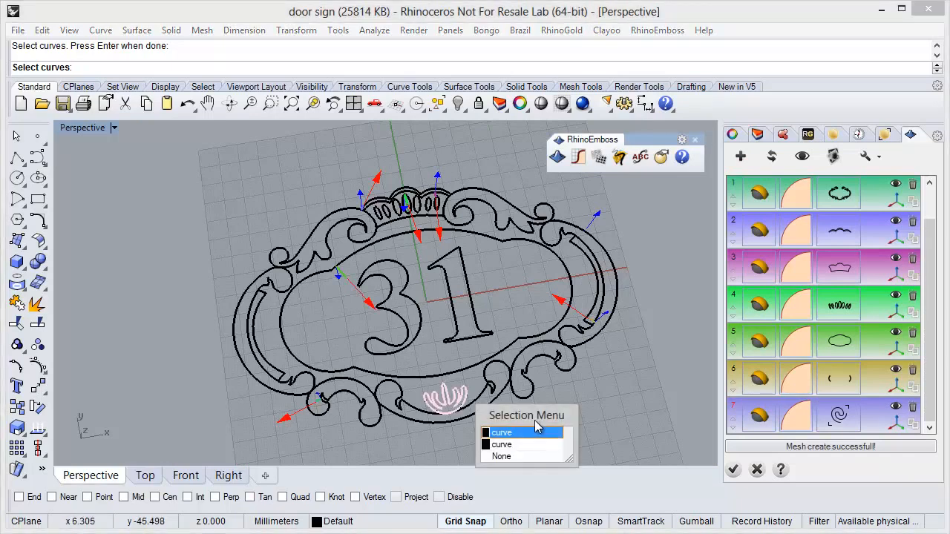
pyautogui.click(535, 432)
pyautogui.press('Return')
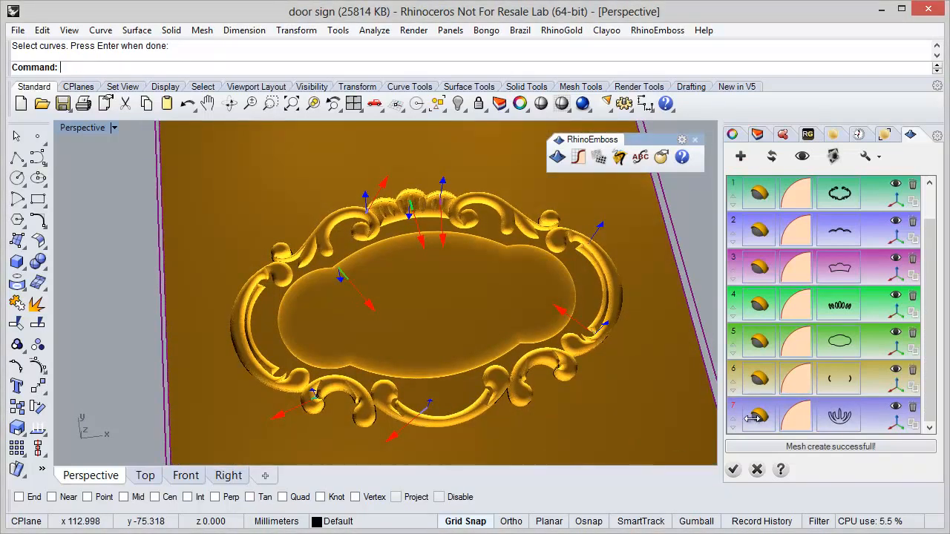
# Set the leaf ornament's profile height and width to 2.00 each and update the relief mesh.
pyautogui.click(799, 418)
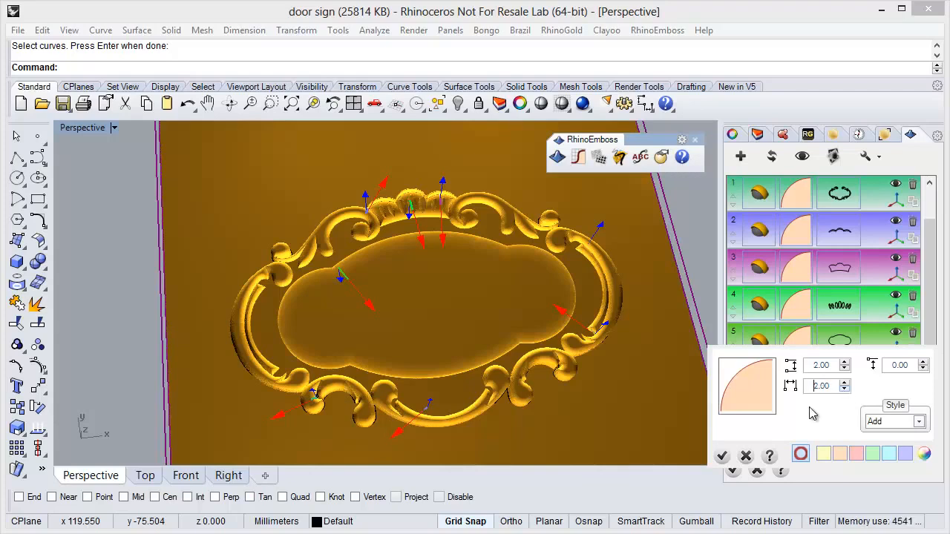
pyautogui.click(730, 456)
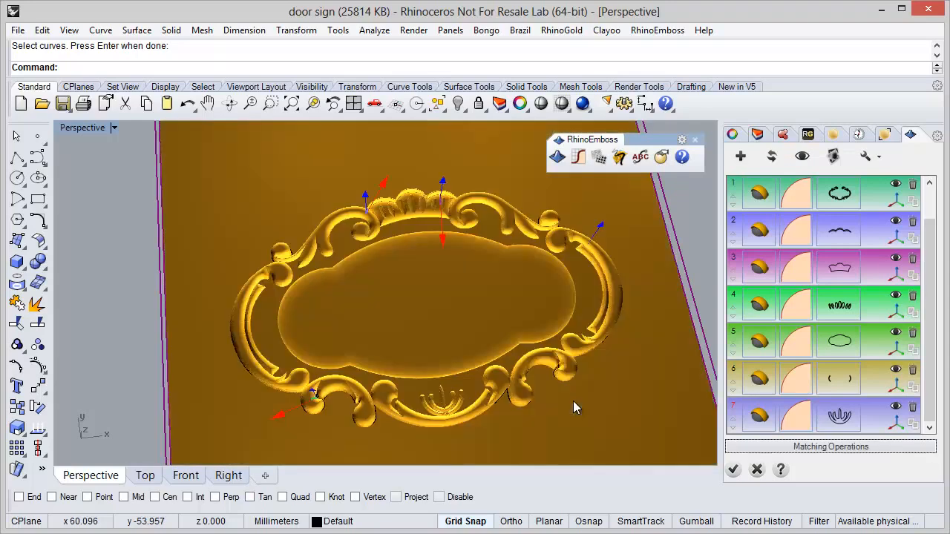
# Add a ninth By Profile emboss entry and assign the curves of the number 31 inside the recessed plate.
pyautogui.moveTo(569, 420); pyautogui.dragTo(587, 374, button='right')
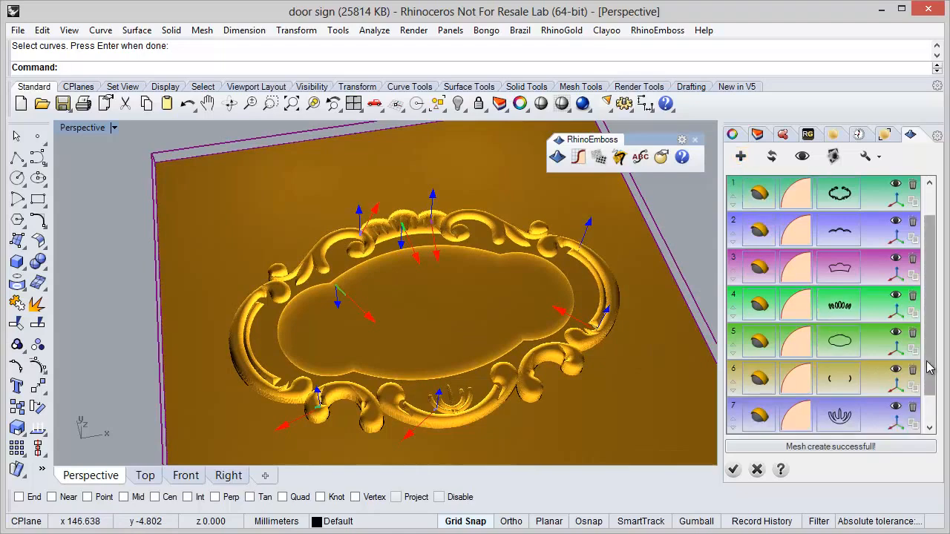
pyautogui.scroll(-1, 930, 367)
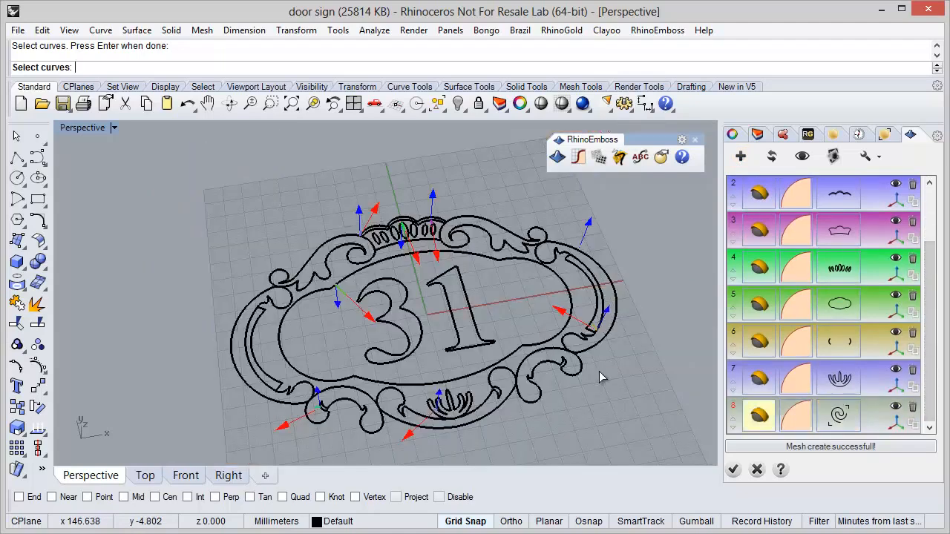
pyautogui.click(839, 415)
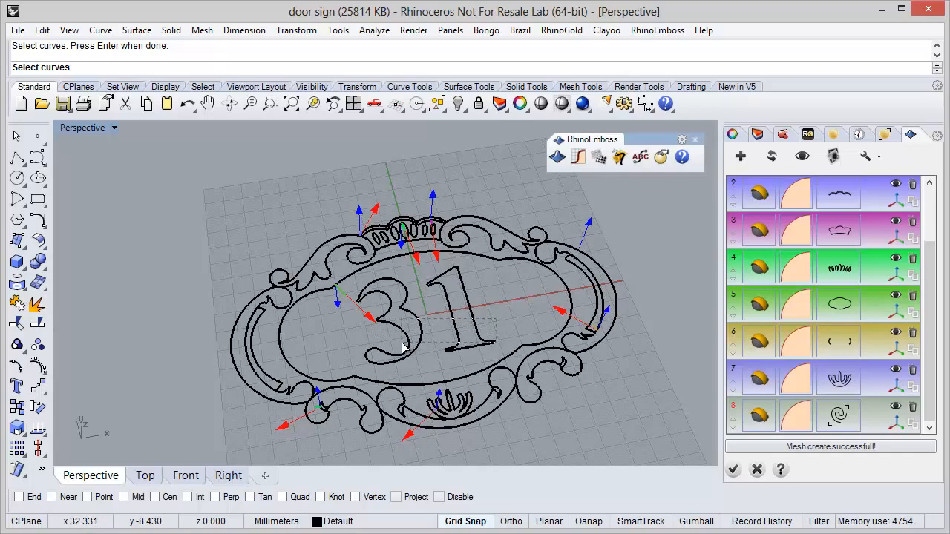
pyautogui.moveTo(401, 343); pyautogui.dragTo(402, 343)
pyautogui.moveTo(439, 347); pyautogui.dragTo(452, 320, button='right')
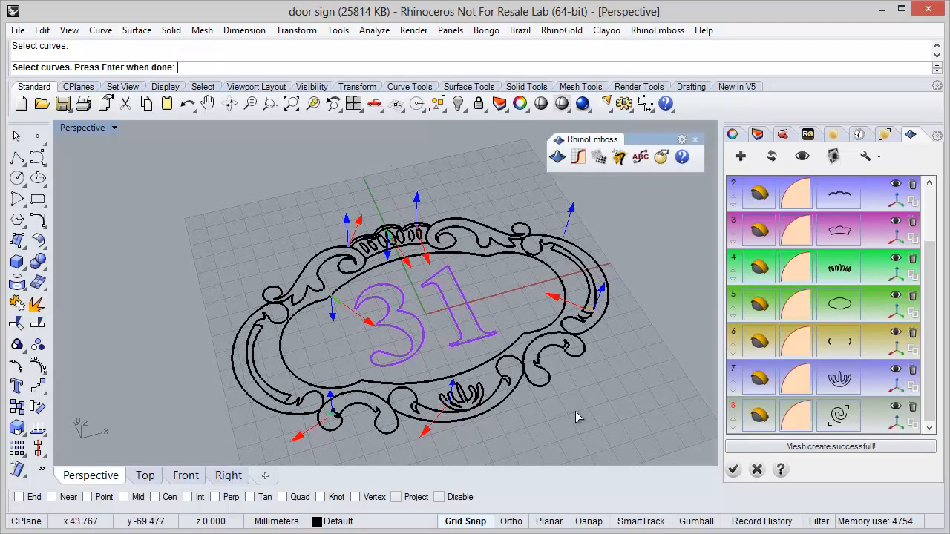
pyautogui.press('Return')
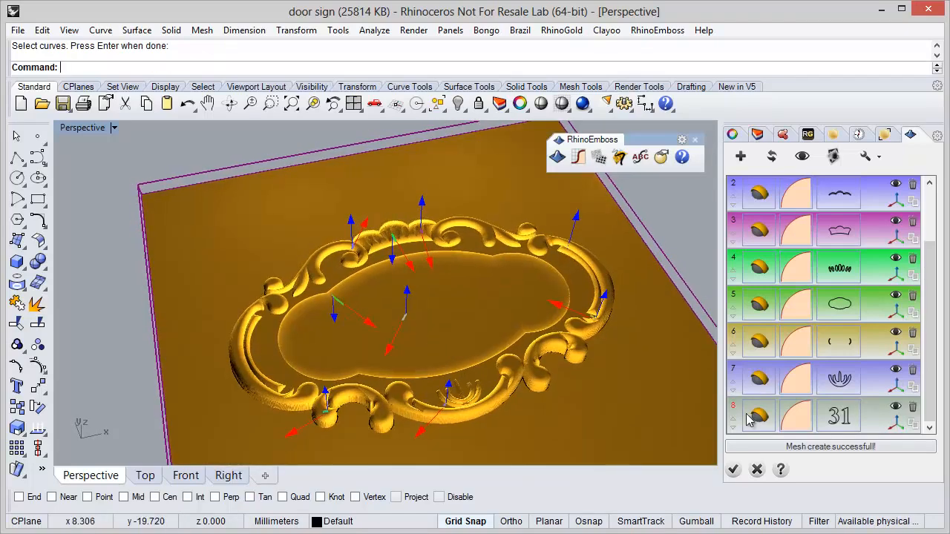
# Set the profile height of the number 31 to 2.00 and update the relief mesh.
pyautogui.click(800, 419)
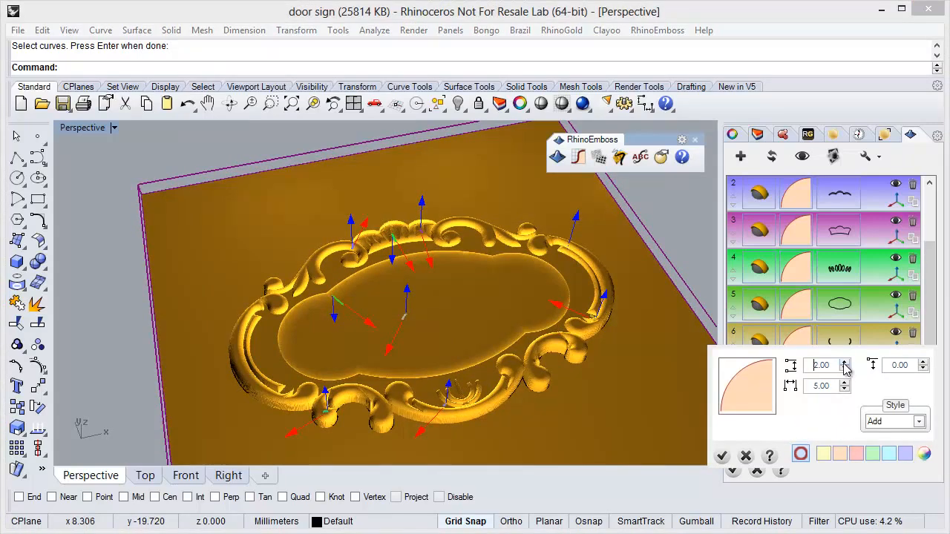
pyautogui.click(724, 455)
pyautogui.moveTo(423, 346); pyautogui.dragTo(407, 352, button='right')
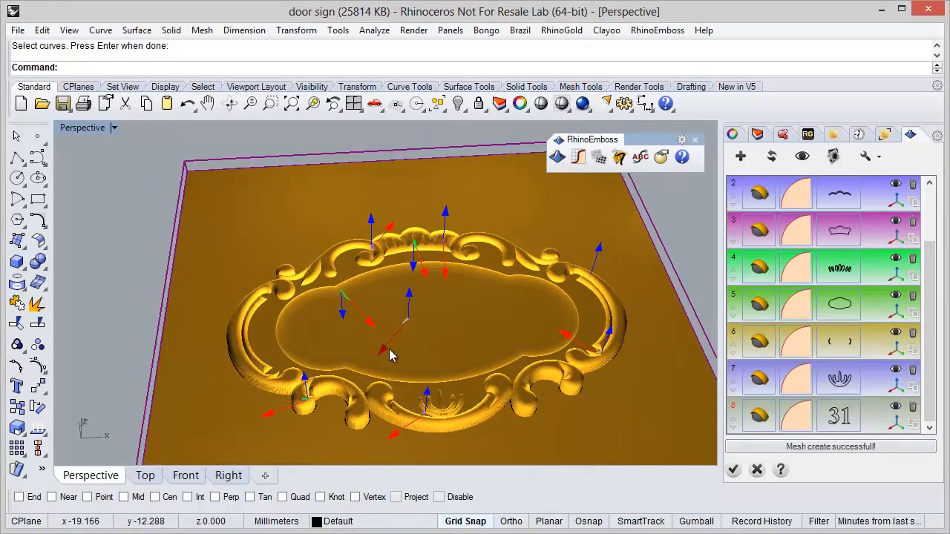
pyautogui.moveTo(392, 346)
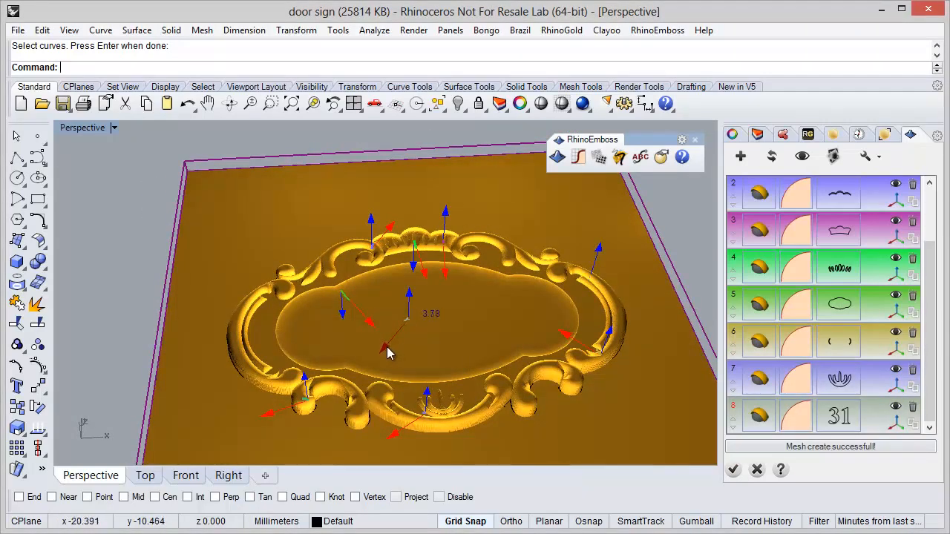
pyautogui.click(771, 155)
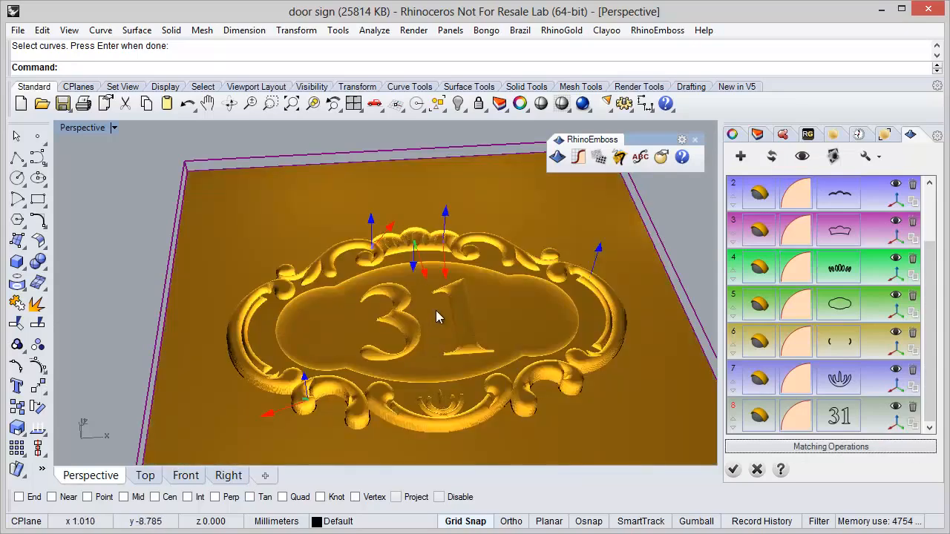
# Check the raised number 31 on the relief preview and accept the emboss to generate the final door sign mesh.
pyautogui.moveTo(448, 362); pyautogui.dragTo(450, 331, button='right')
pyautogui.scroll(2, 477, 346)
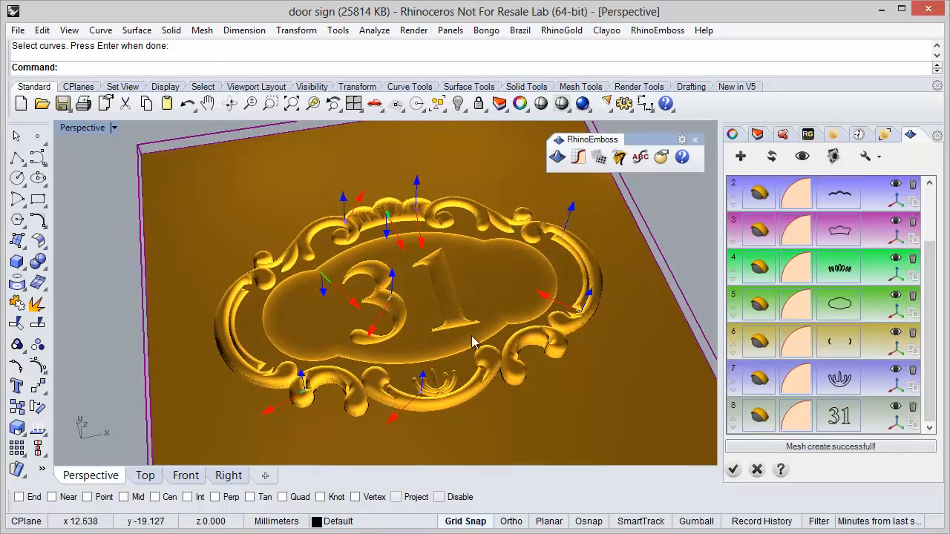
pyautogui.moveTo(542, 381)
pyautogui.mouseDown(button='right')
pyautogui.moveTo(541, 395)
pyautogui.moveTo(536, 383)
pyautogui.mouseUp(button='right')
pyautogui.scroll(2, 433, 359)
pyautogui.moveTo(434, 359)
pyautogui.mouseDown(button='right')
pyautogui.moveTo(418, 352)
pyautogui.moveTo(438, 345)
pyautogui.mouseUp(button='right')
pyautogui.scroll(-2, 438, 346)
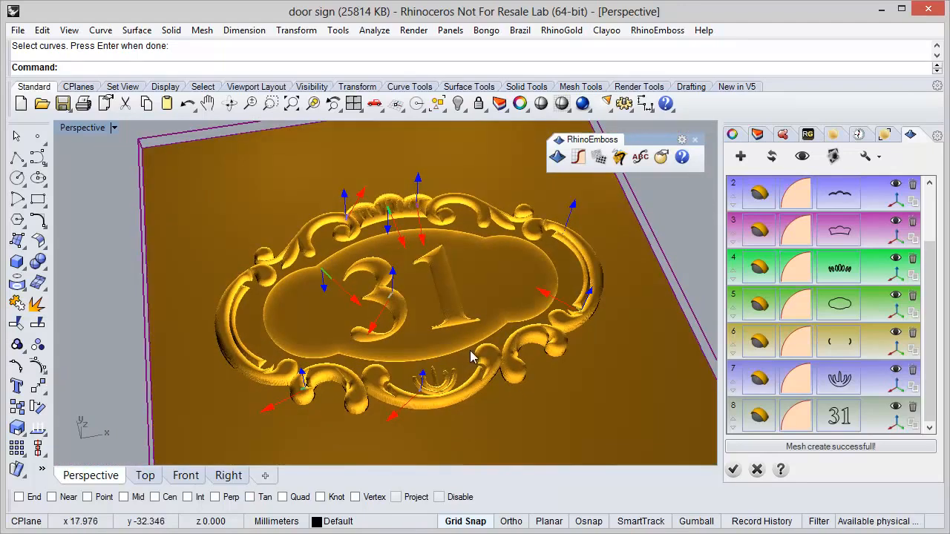
pyautogui.click(729, 468)
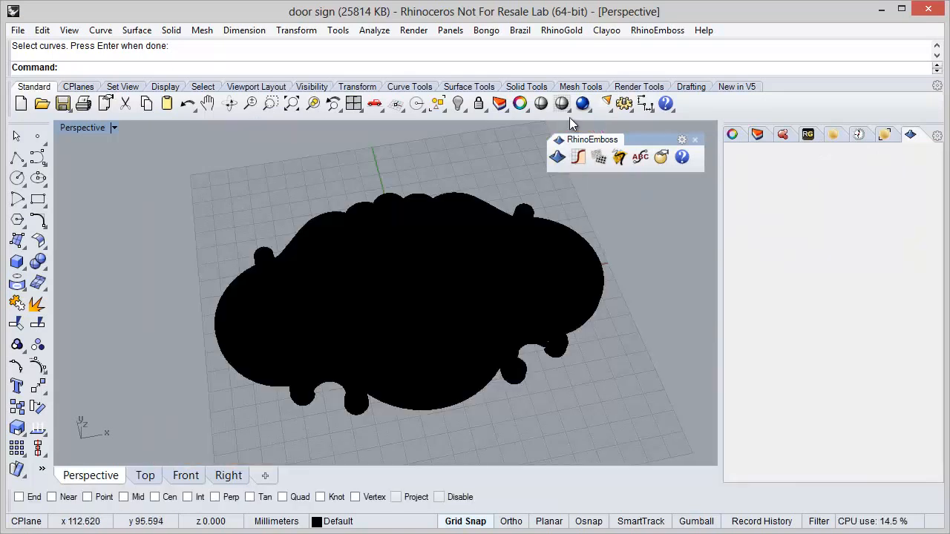
# Set the Perspective view's display mode to Rendered and inspect the finished door sign from several angles.
pyautogui.click(569, 112)
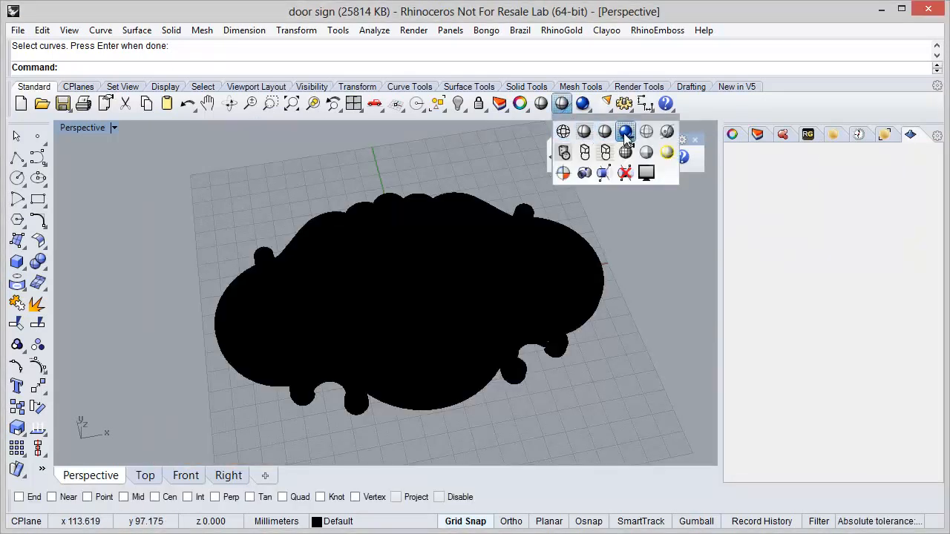
pyautogui.click(626, 135)
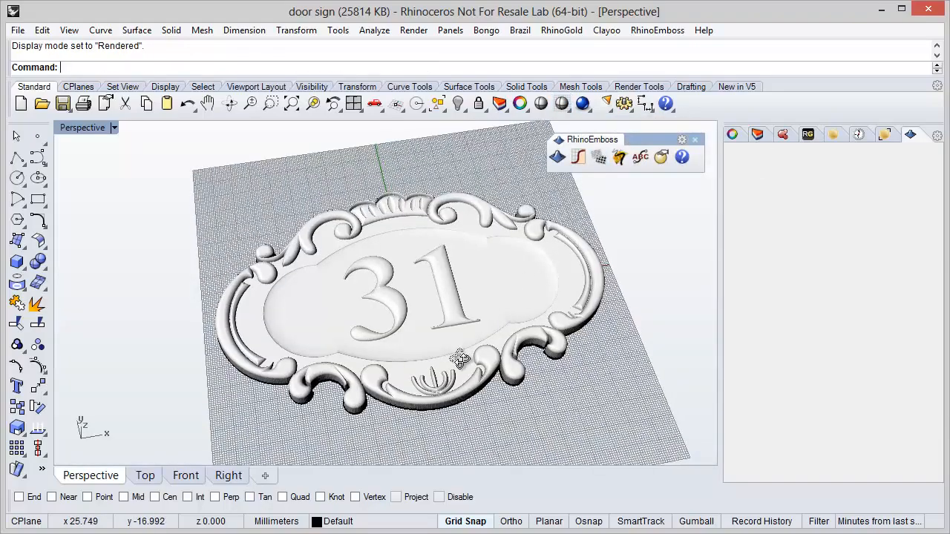
pyautogui.moveTo(460, 360); pyautogui.dragTo(481, 368, button='right')
pyautogui.scroll(2, 548, 317)
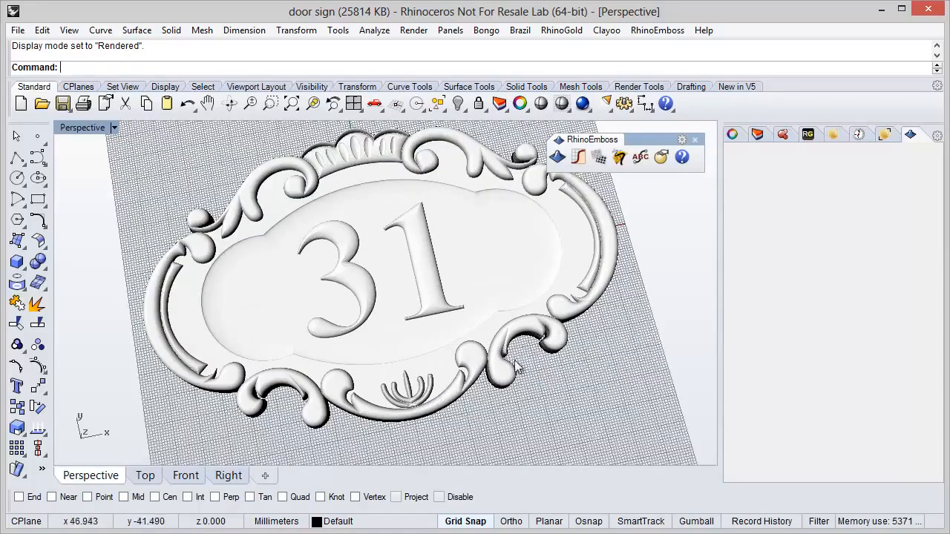
pyautogui.moveTo(462, 385); pyautogui.dragTo(428, 343, button='right')
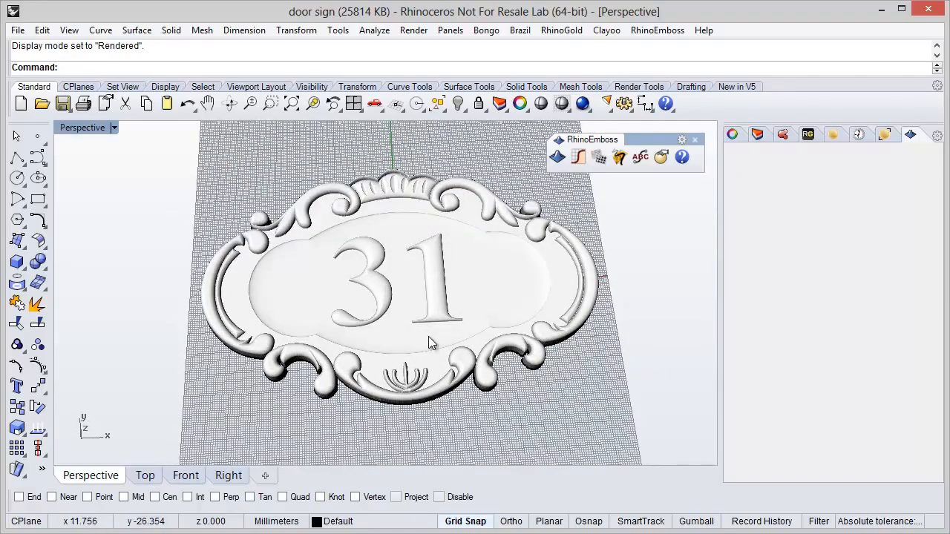